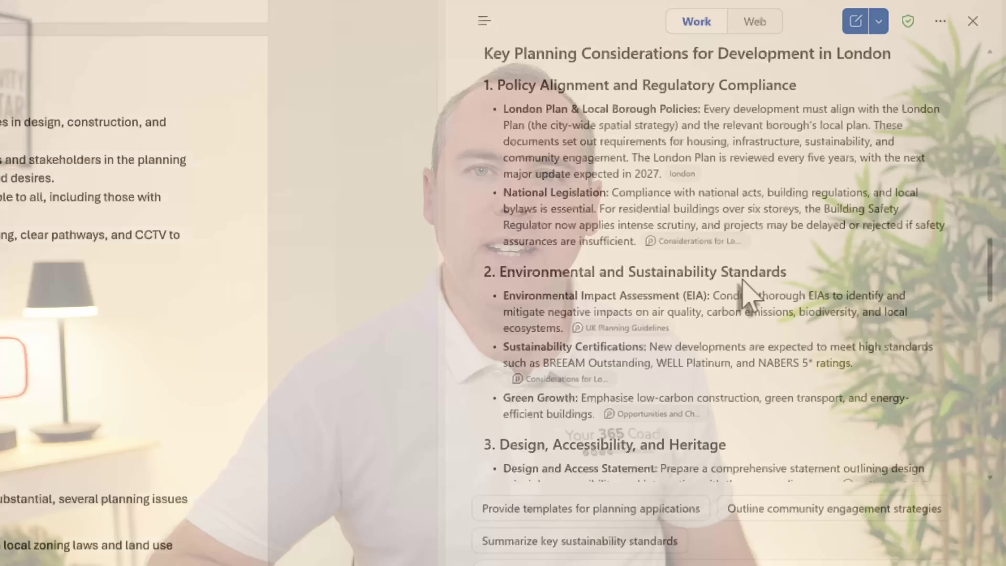
Open the Copilot pane beside the proposal and enter the request 'Summarise this document'.
scroll(742, 282, "down", 10)
scroll(741, 283, "down", 10)
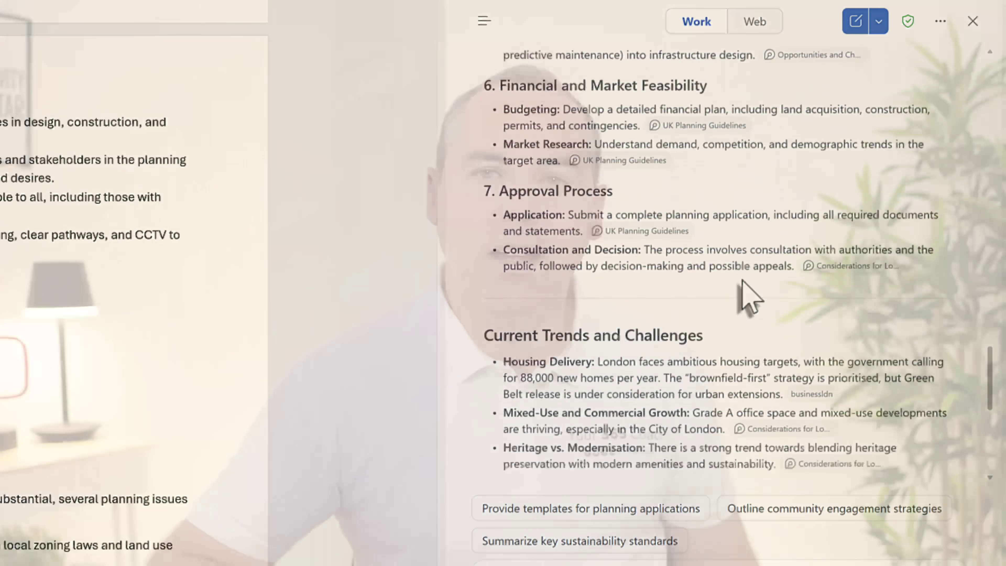
scroll(749, 297, "down", 5)
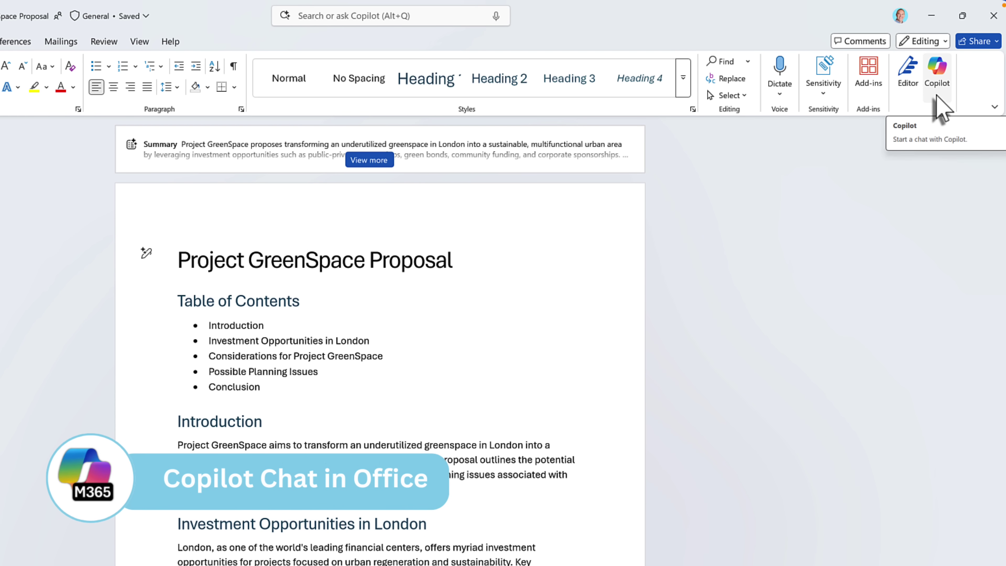
left_click(938, 95)
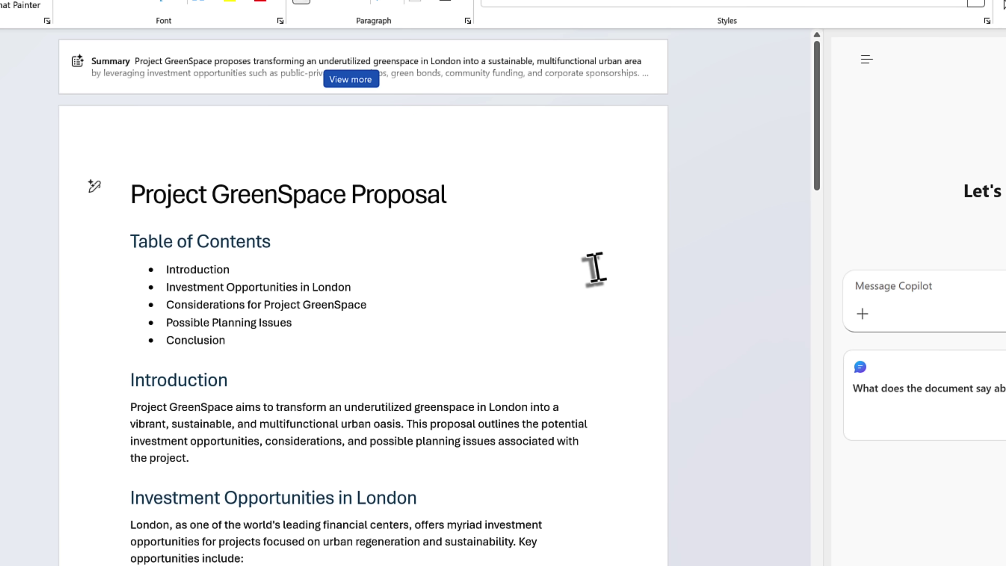
scroll(594, 268, "down", 4)
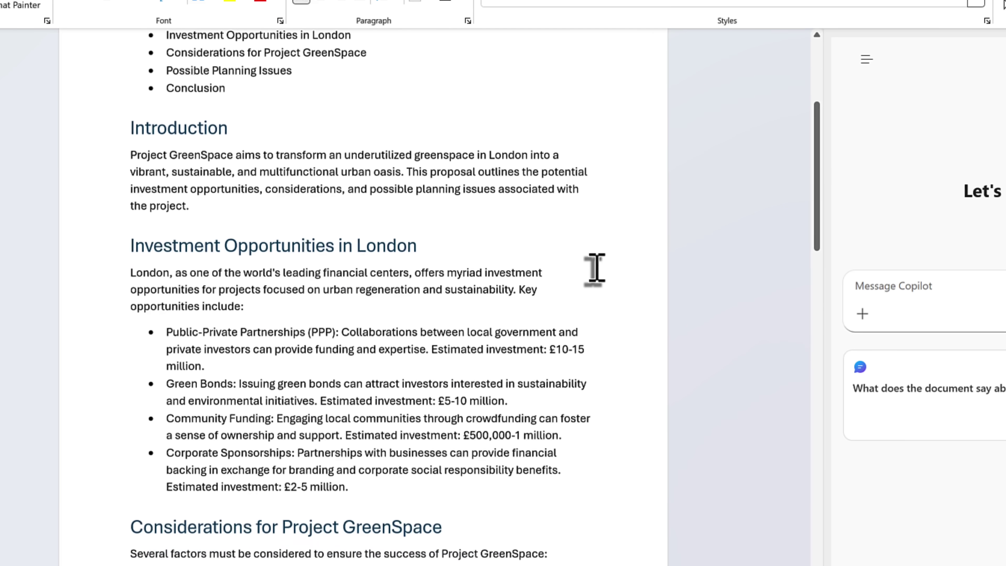
scroll(594, 269, "up", 1)
scroll(595, 269, "up", 5)
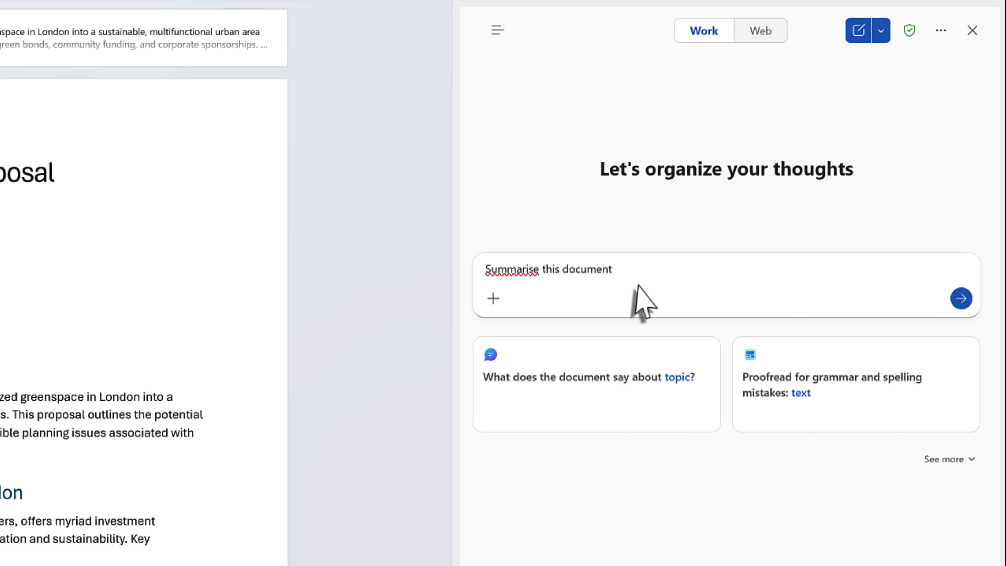
Send the summary request and review Copilot's investment opportunities, key considerations, planning issues and conclusion.
left_click(961, 298)
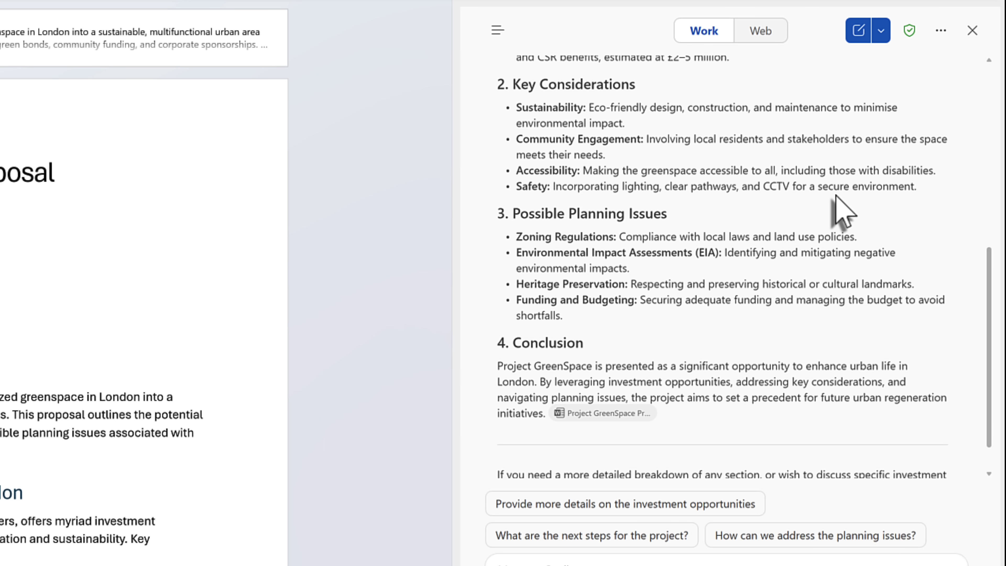
scroll(840, 204, "up", 10)
scroll(835, 199, "down", 13)
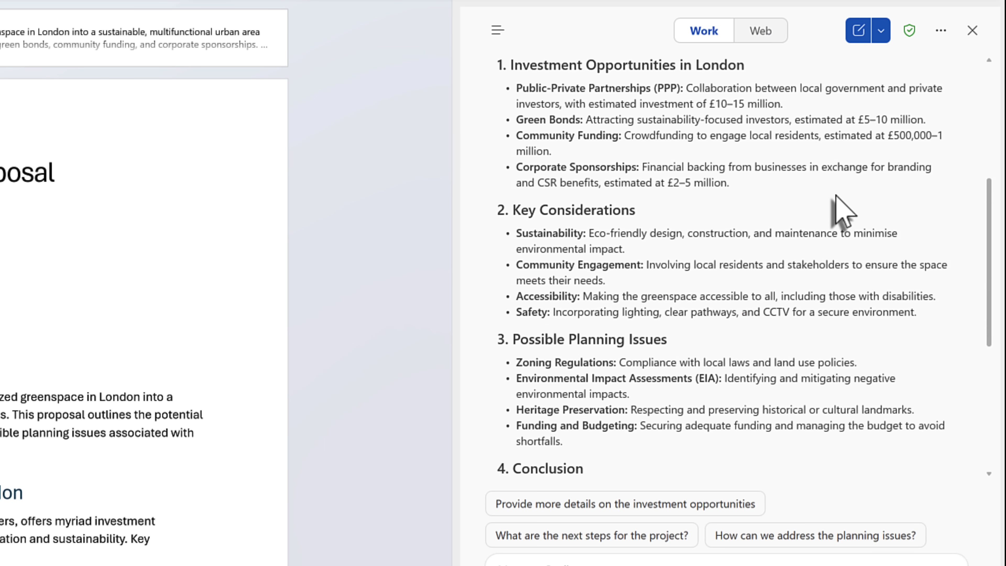
scroll(843, 212, "down", 2)
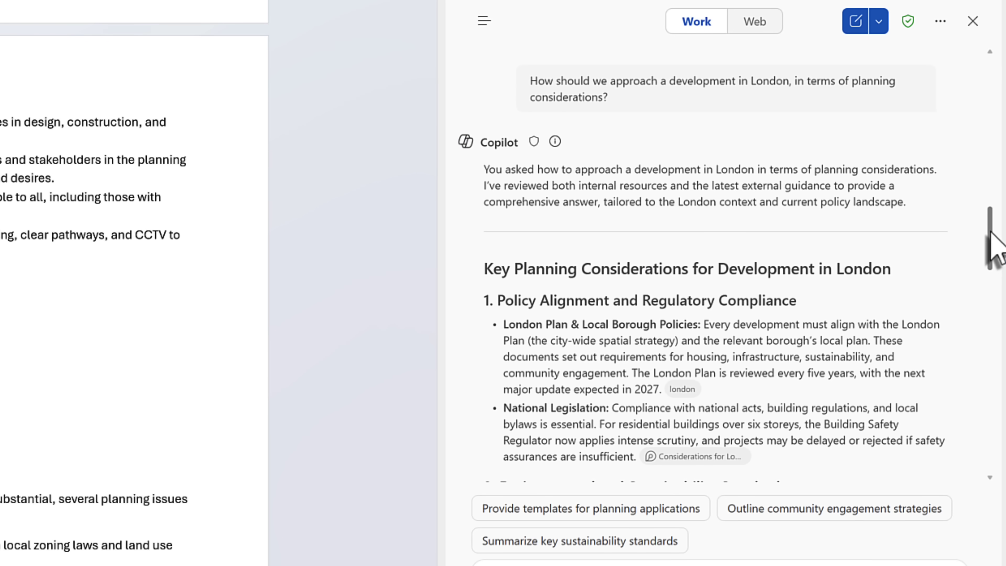
Insert Copilot's London planning answer into the proposal as a Key Planning Considerations section.
scroll(746, 278, "down", 5)
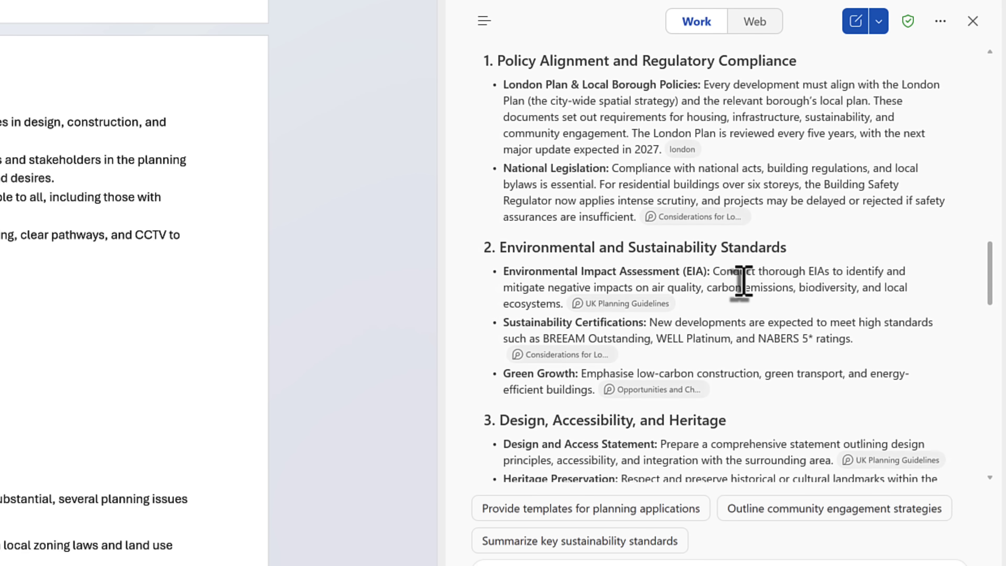
scroll(743, 283, "down", 10)
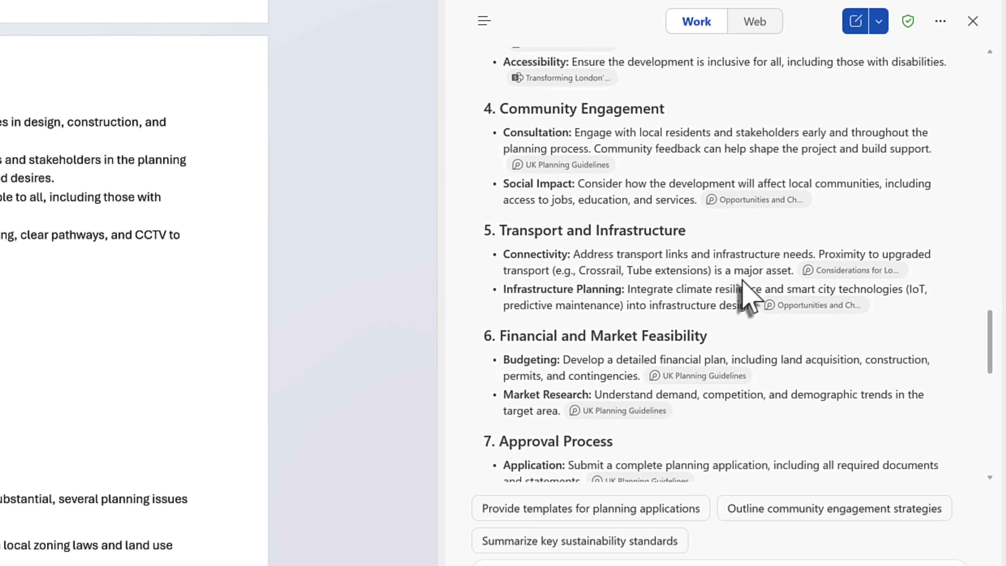
scroll(743, 282, "down", 10)
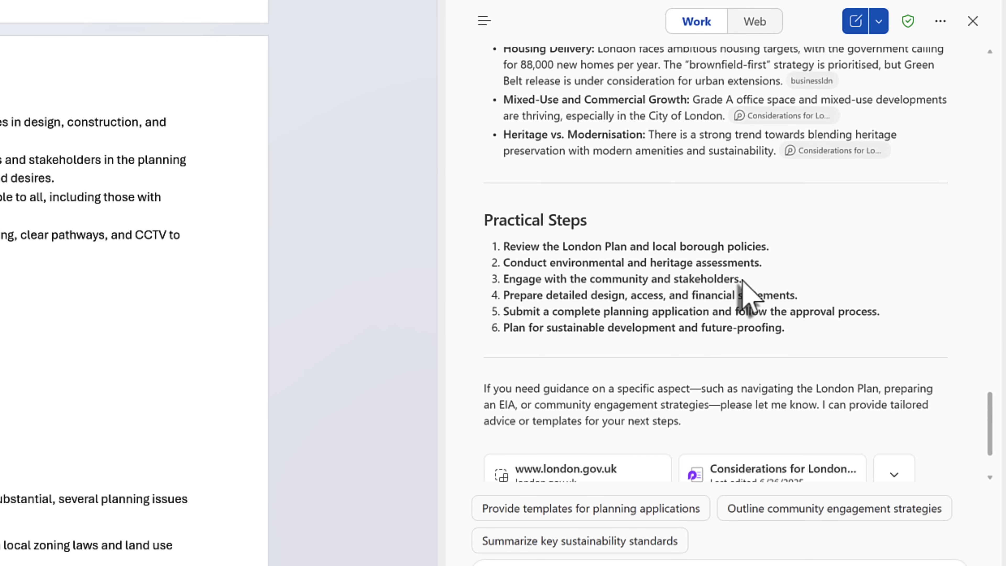
scroll(745, 285, "down", 3)
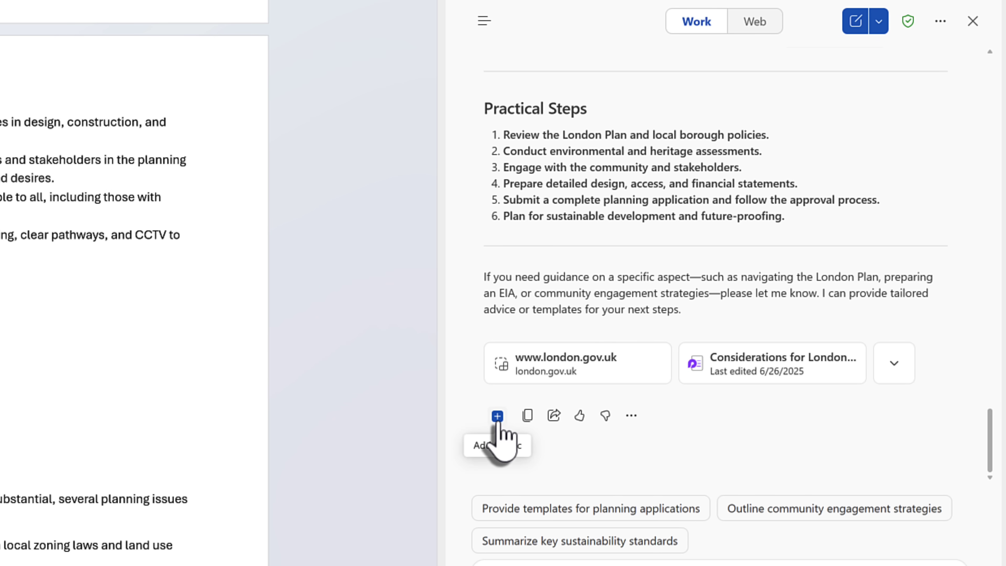
left_click(498, 415)
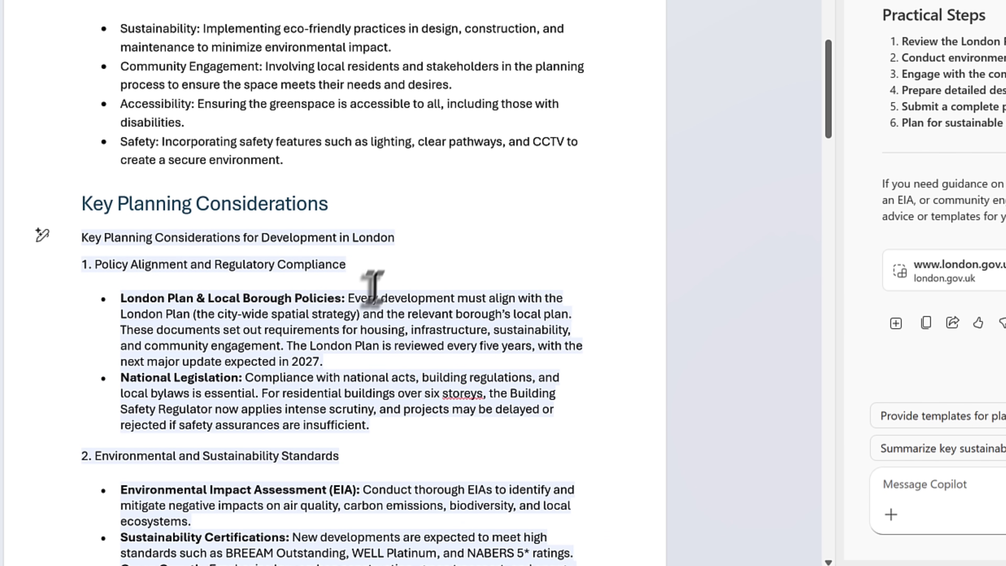
left_click(376, 274)
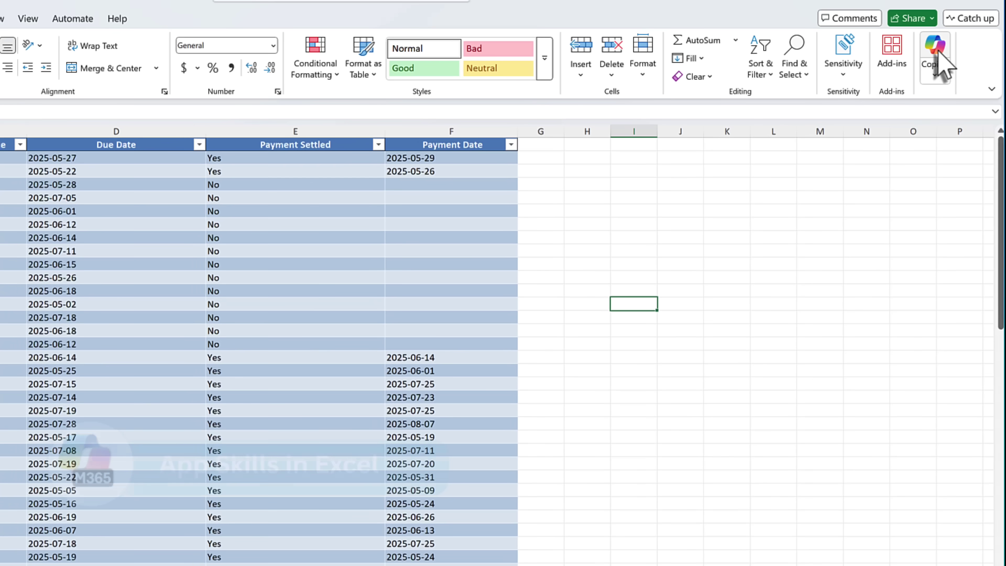
In a widened Copilot pane, ask for settlement rate, average invoice value, overdue invoices and payment speed.
left_click(943, 75)
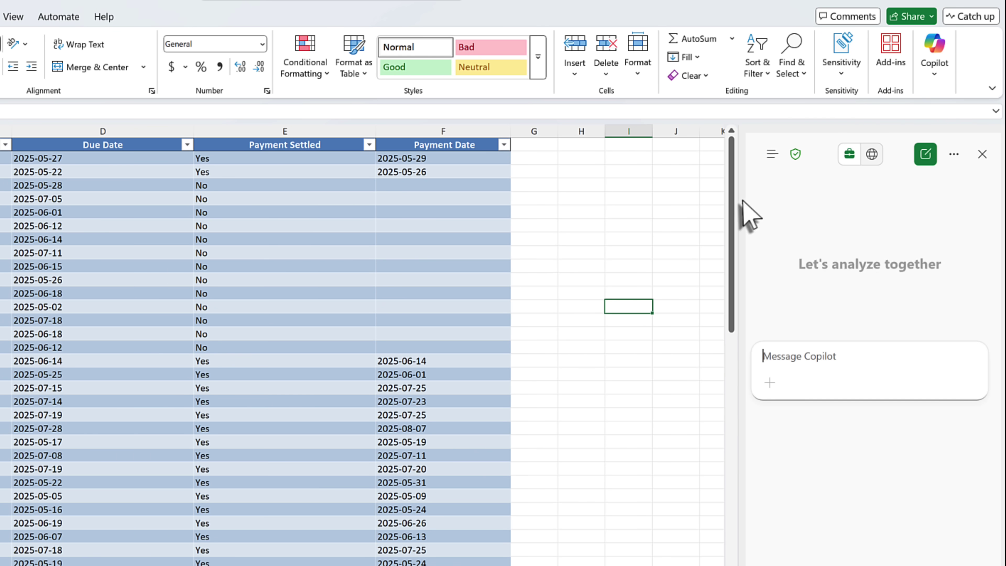
left_click_drag(734, 203, 555, 213)
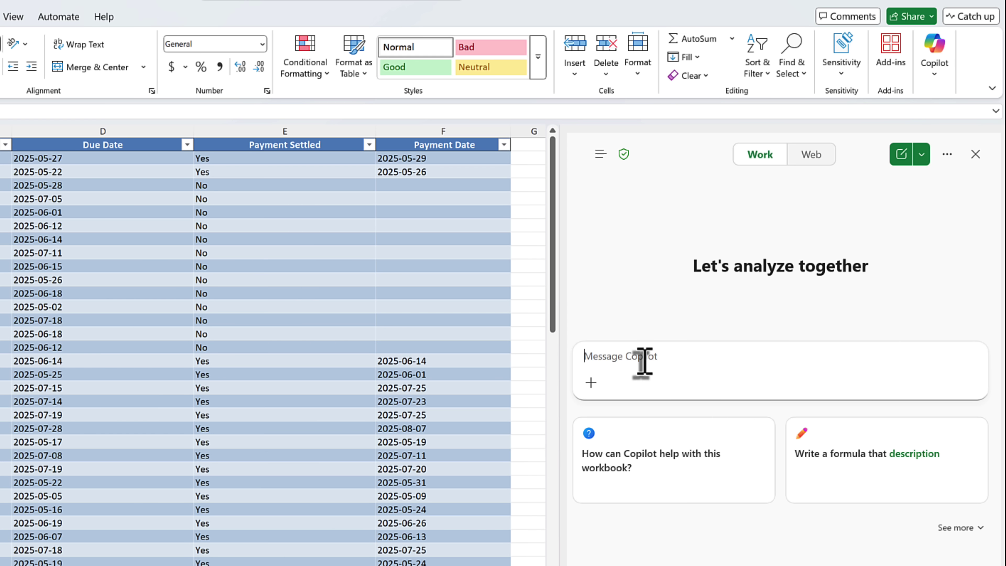
left_click(644, 362)
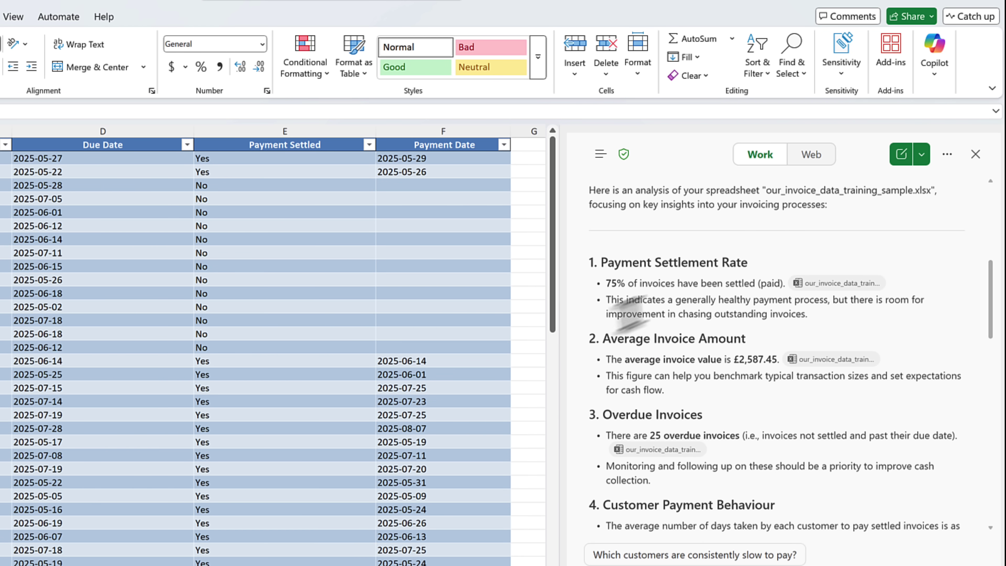
scroll(642, 411, "down", 5)
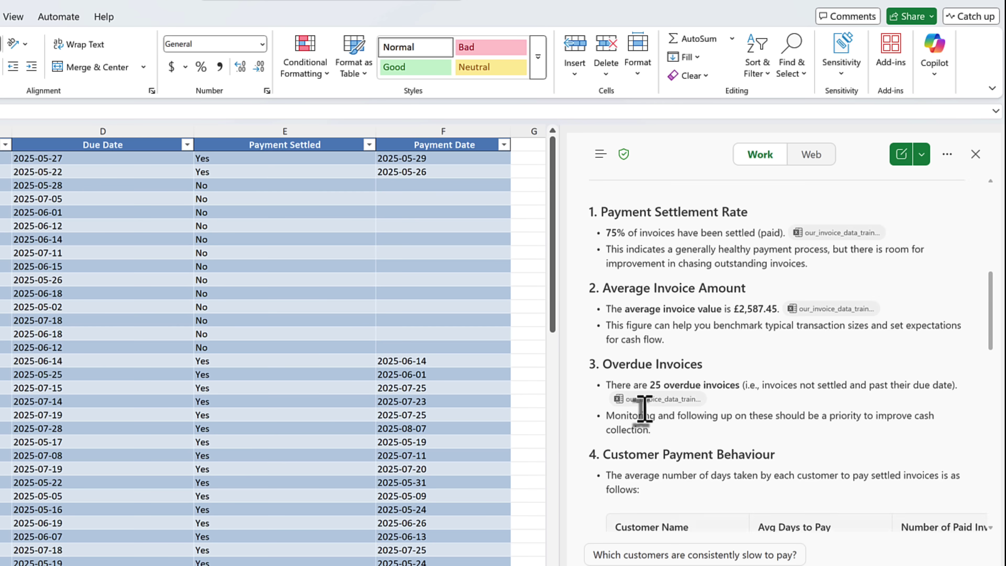
scroll(644, 408, "down", 1)
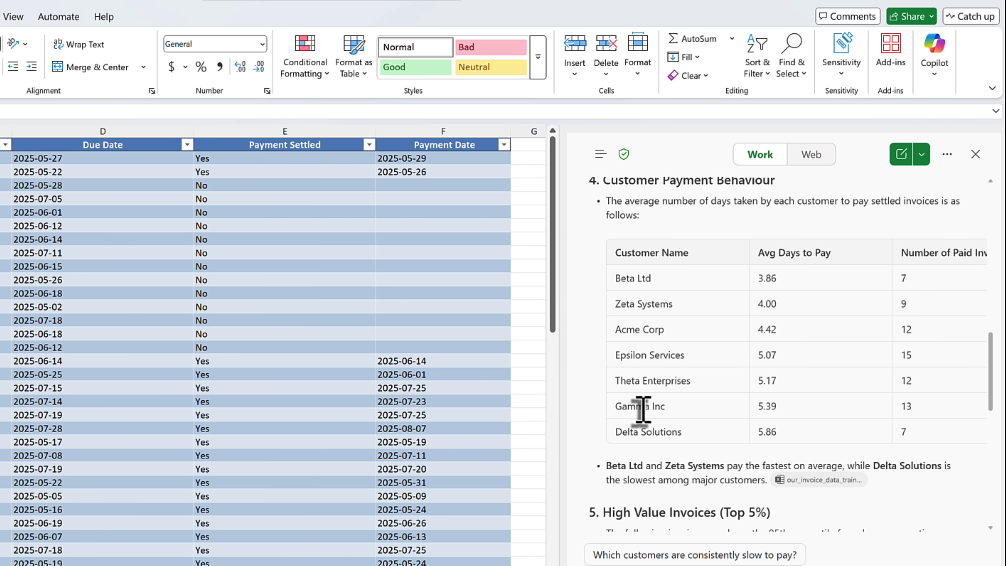
scroll(640, 411, "down", 3)
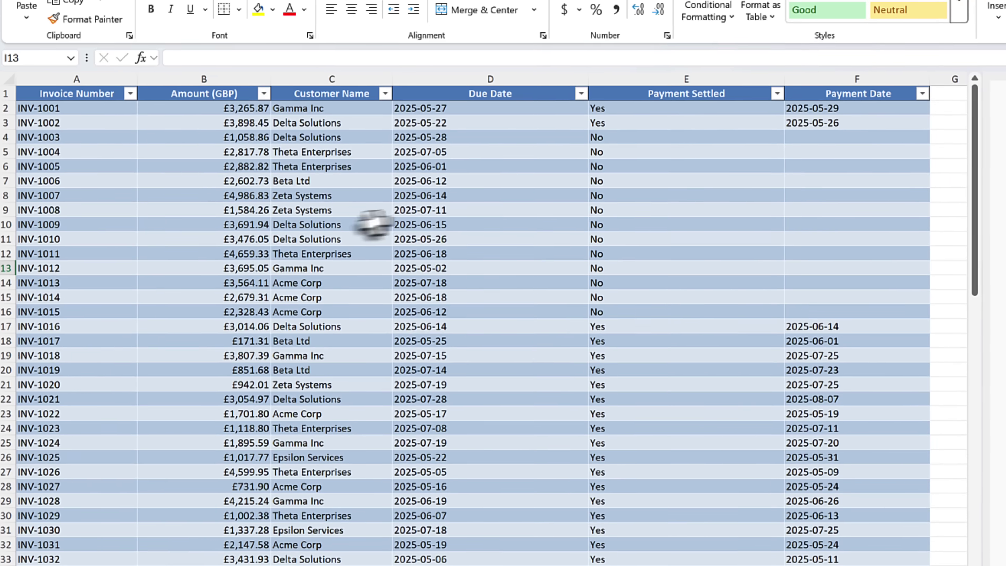
scroll(466, 314, "down", 7)
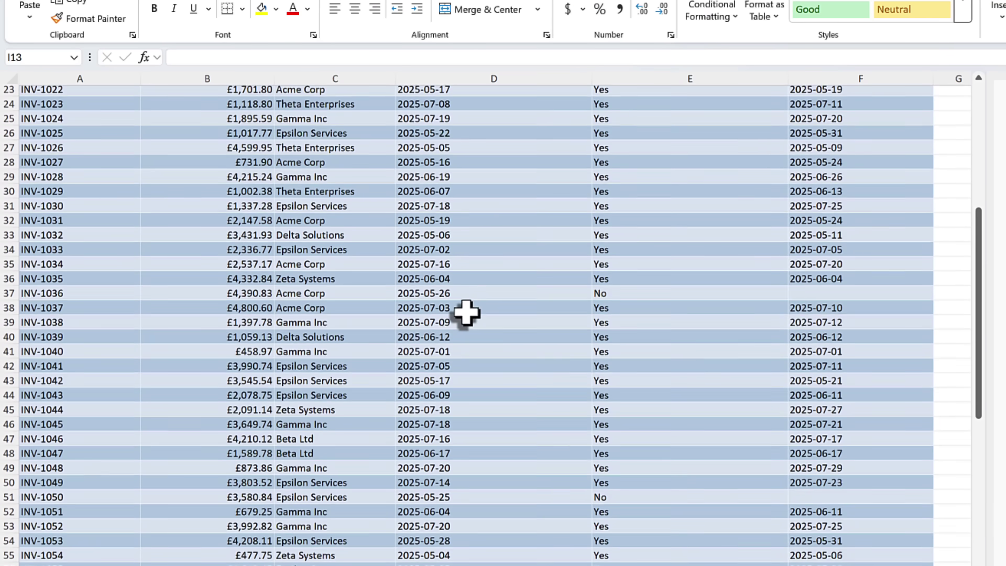
scroll(466, 313, "up", 7)
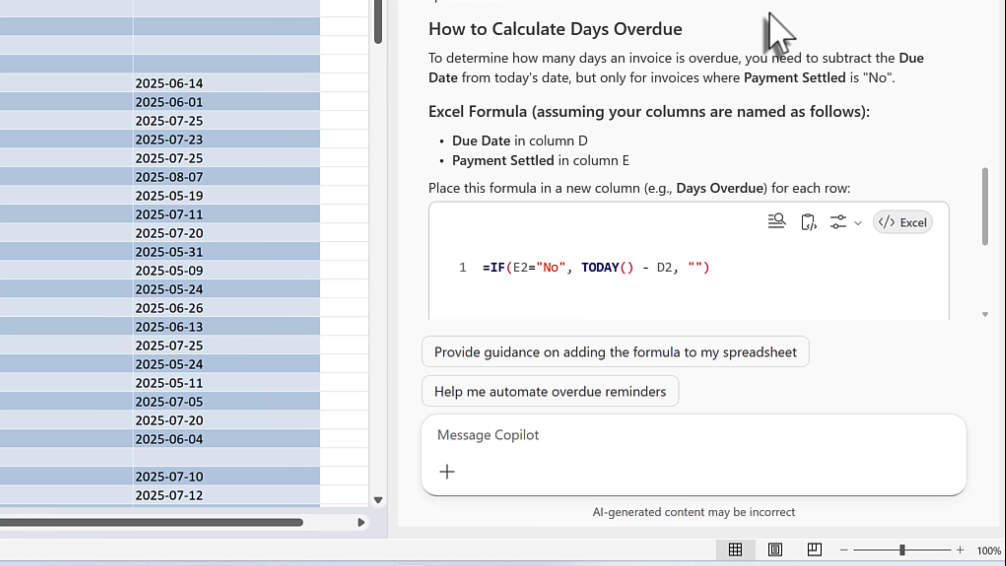
Review the =IF(E2="No", TODAY() - D2, "") days-overdue formula, then show the Chat and App Skills modes.
scroll(774, 43, "down", 3)
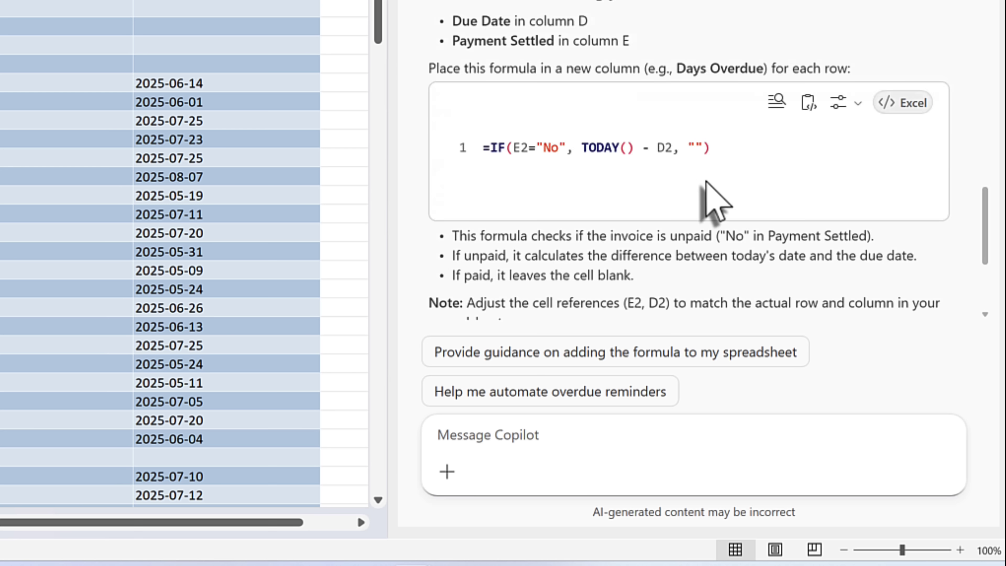
scroll(703, 198, "down", 4)
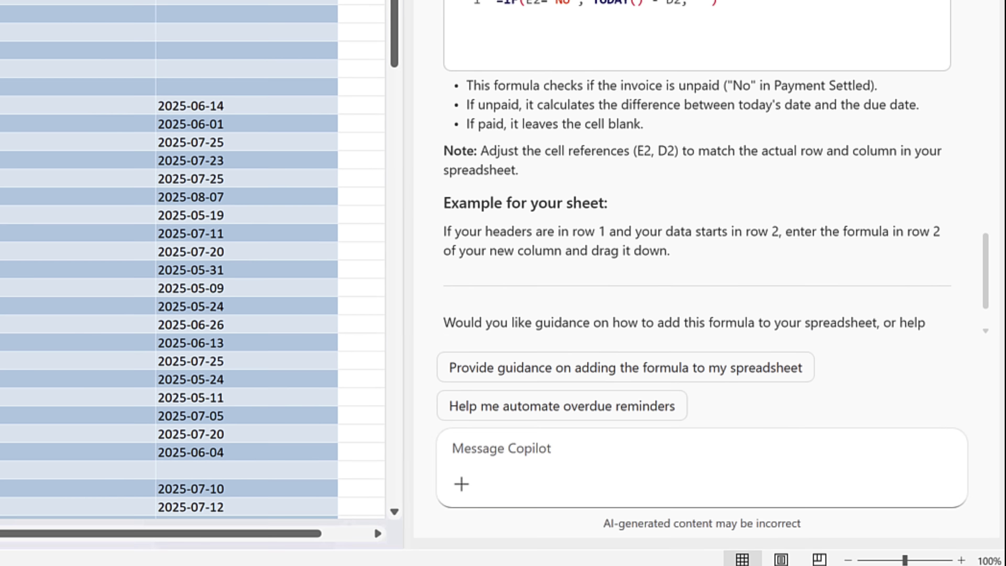
left_click(932, 32)
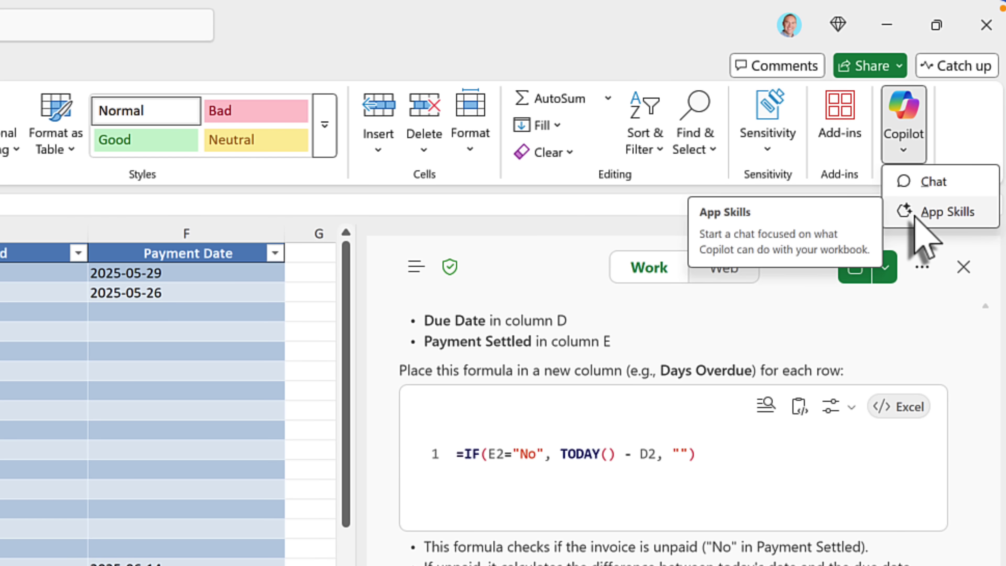
Using App Skills, request a Days Overdue formula and insert the Days Overdue column into the invoice table.
left_click(916, 218)
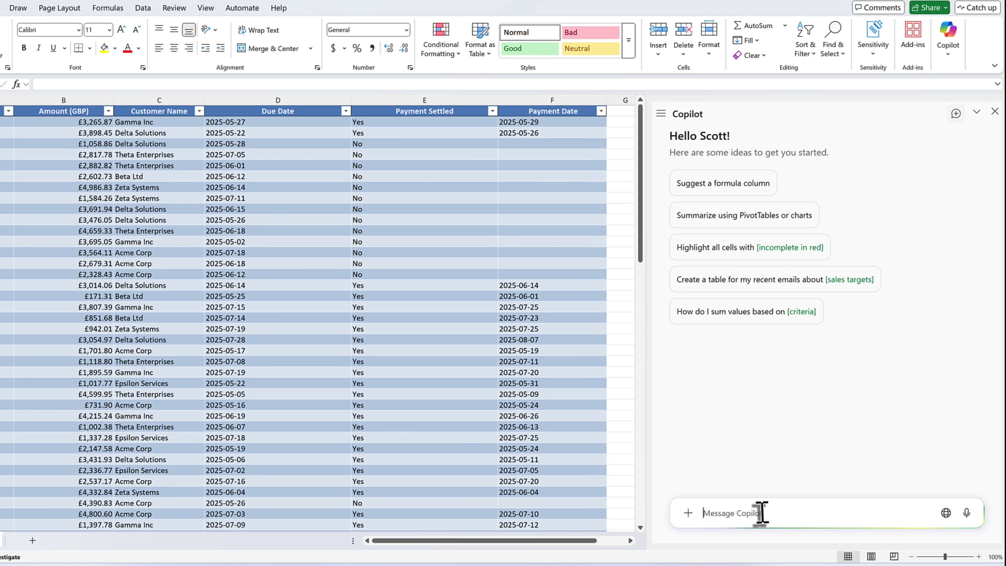
type("Create me a Formula for Days Overdue on unpaid invoices")
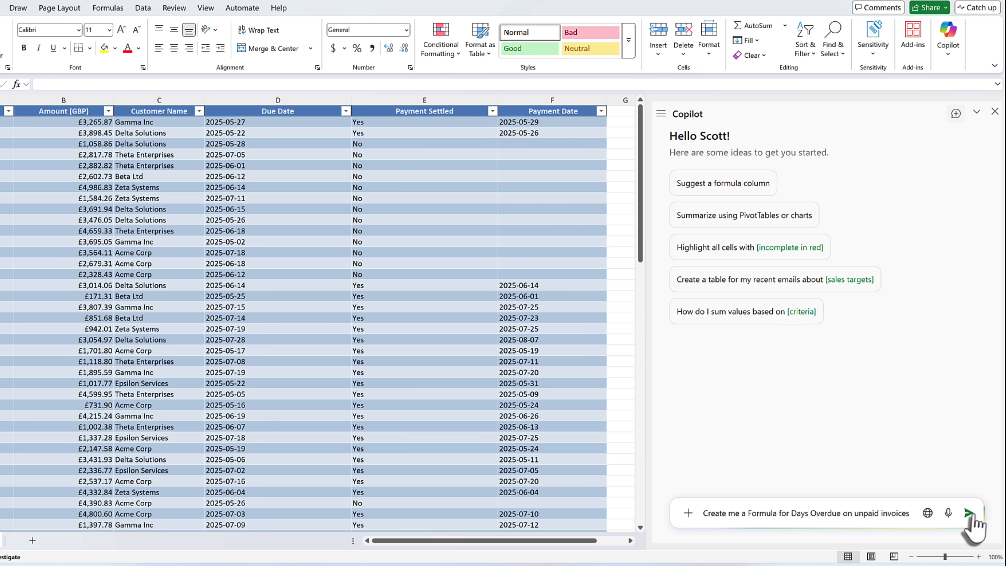
left_click(969, 512)
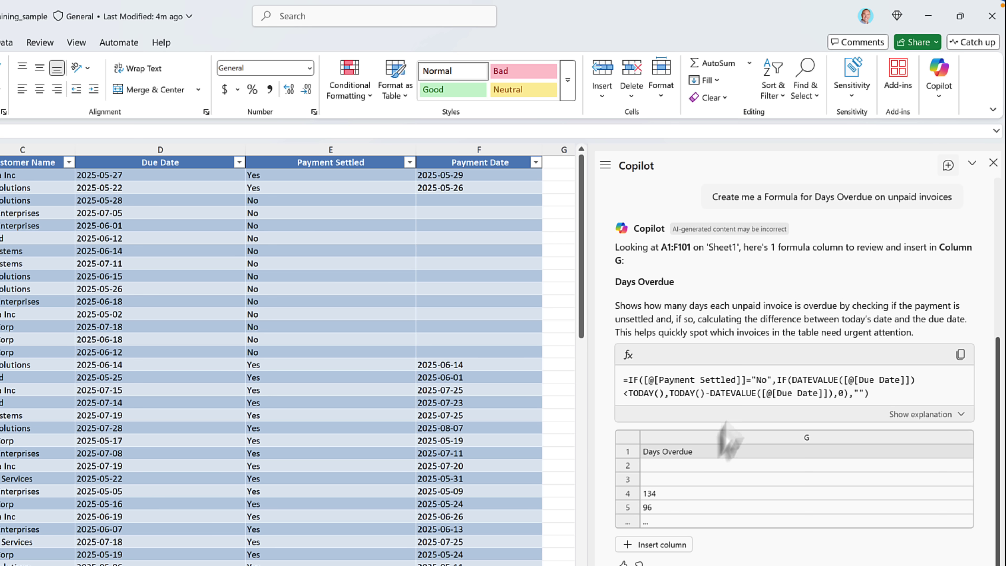
left_click(673, 546)
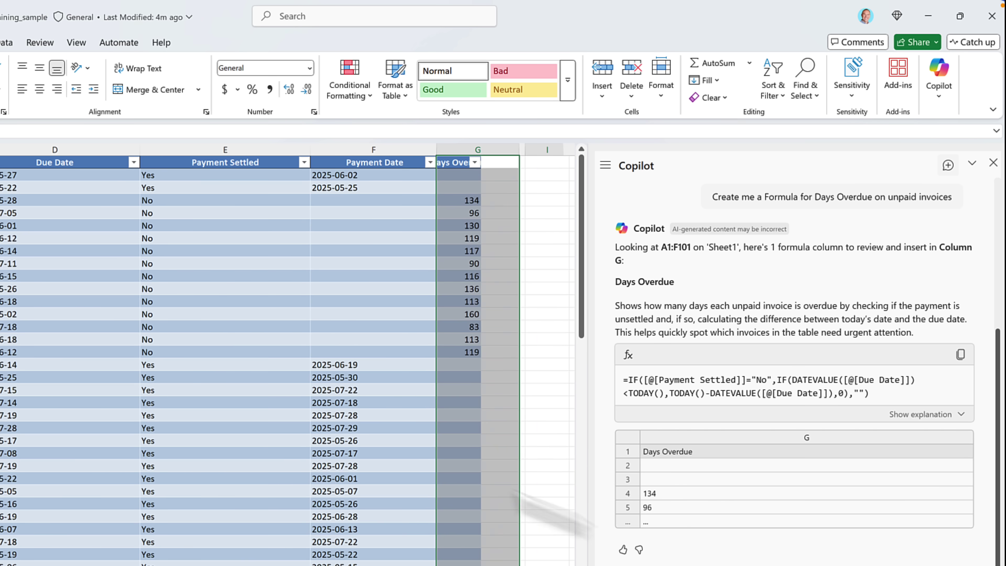
left_click(440, 428)
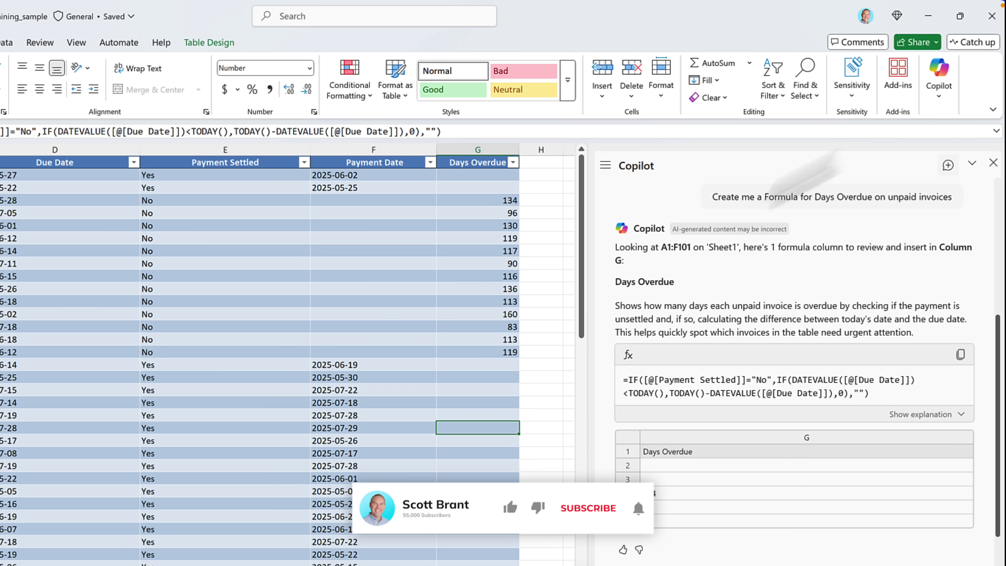
left_click(939, 96)
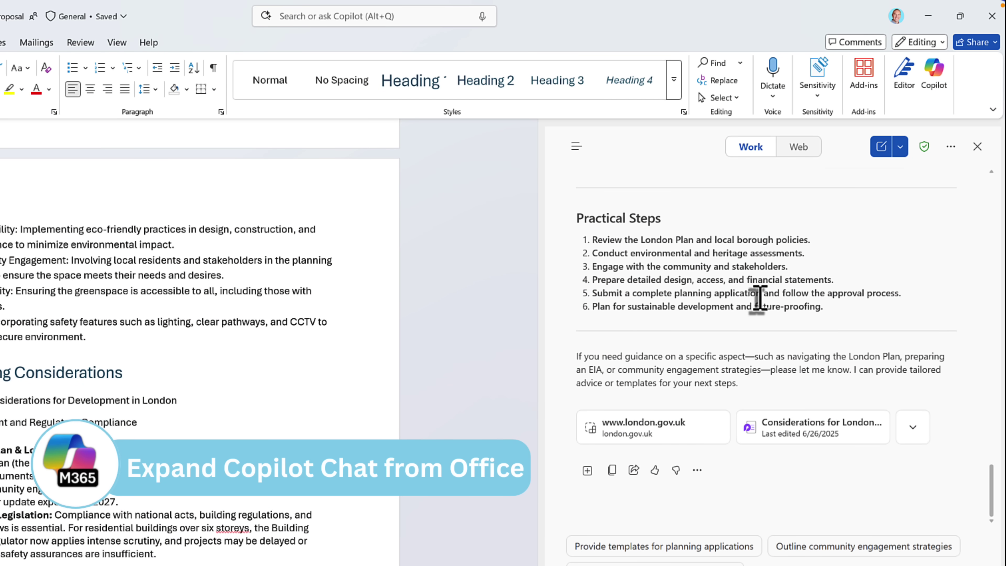
Return to the top of the London planning reply and show its options, including Open in M365 Copilot app.
scroll(759, 300, "up", 15)
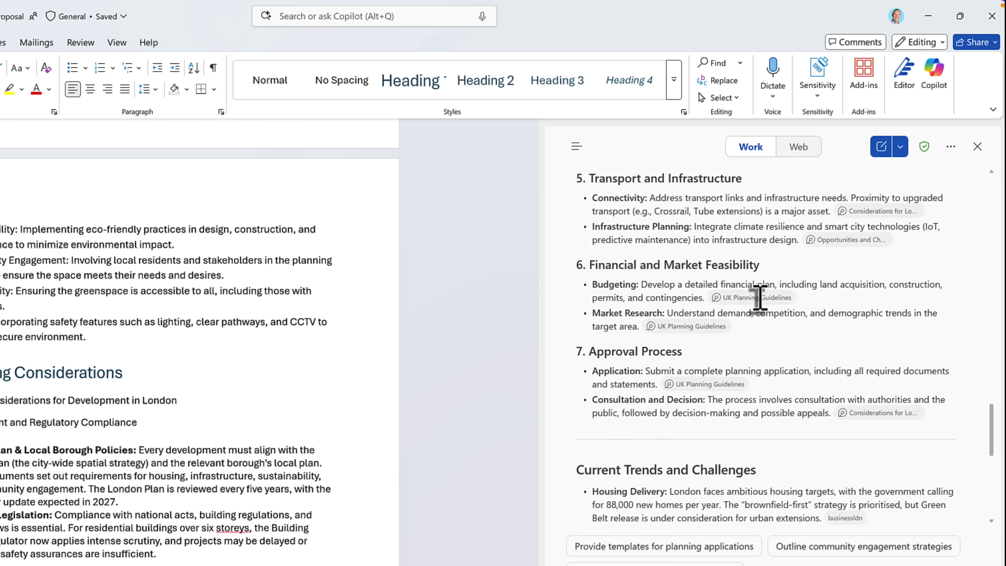
scroll(759, 300, "up", 12)
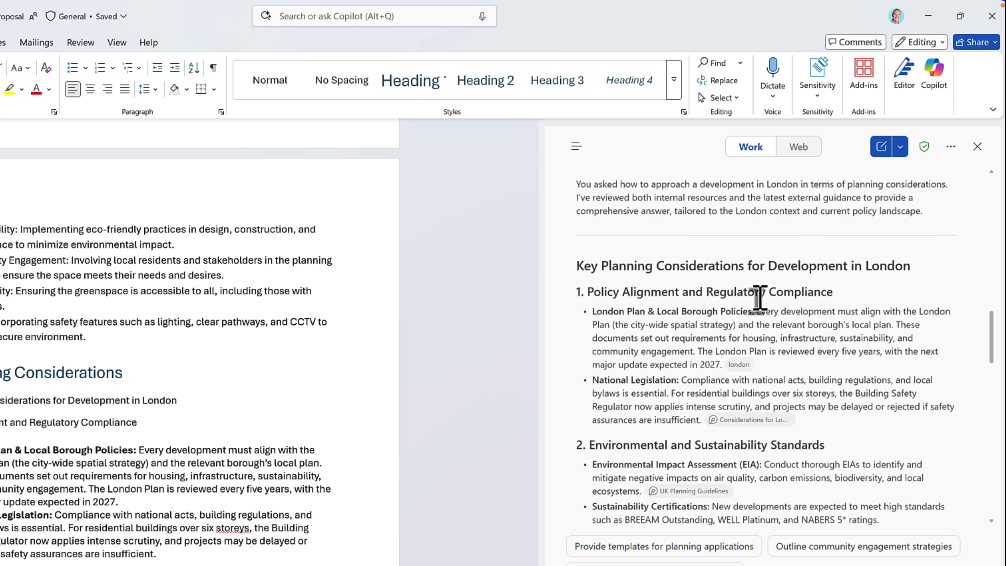
scroll(759, 297, "up", 4)
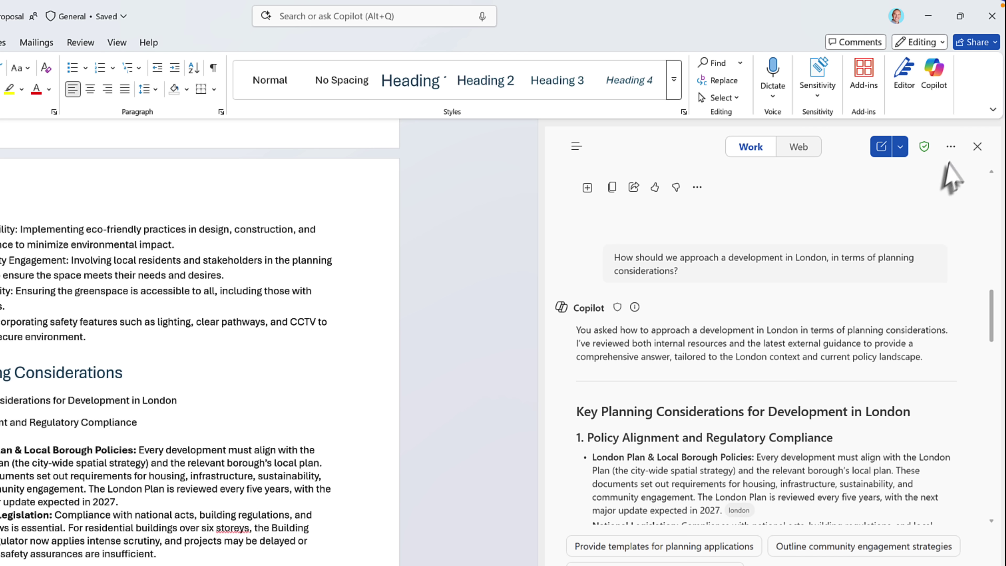
left_click(952, 147)
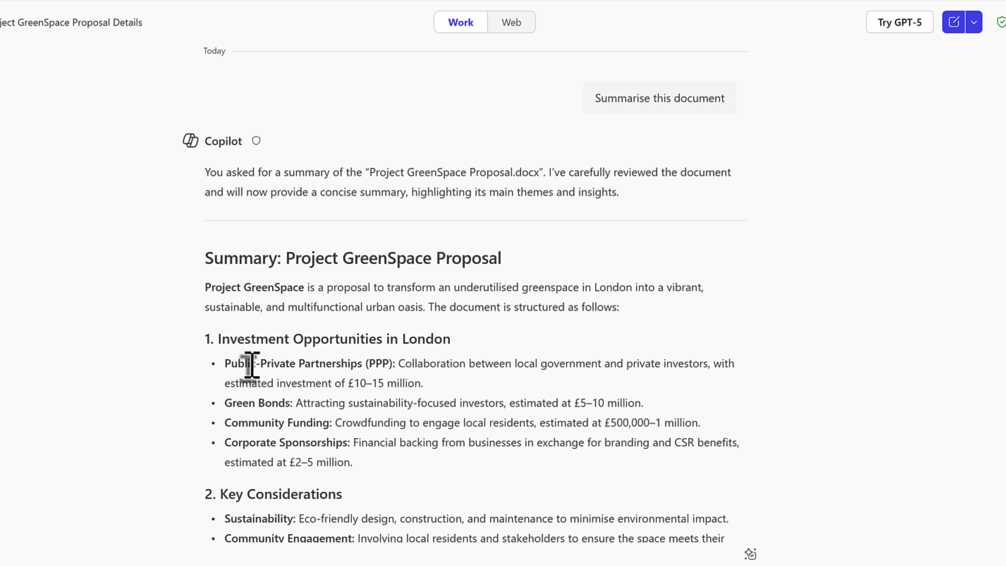
Read through the full Project GreenSpace summary conversation in the Microsoft 365 Copilot app.
scroll(252, 365, "down", 5)
scroll(252, 367, "down", 20)
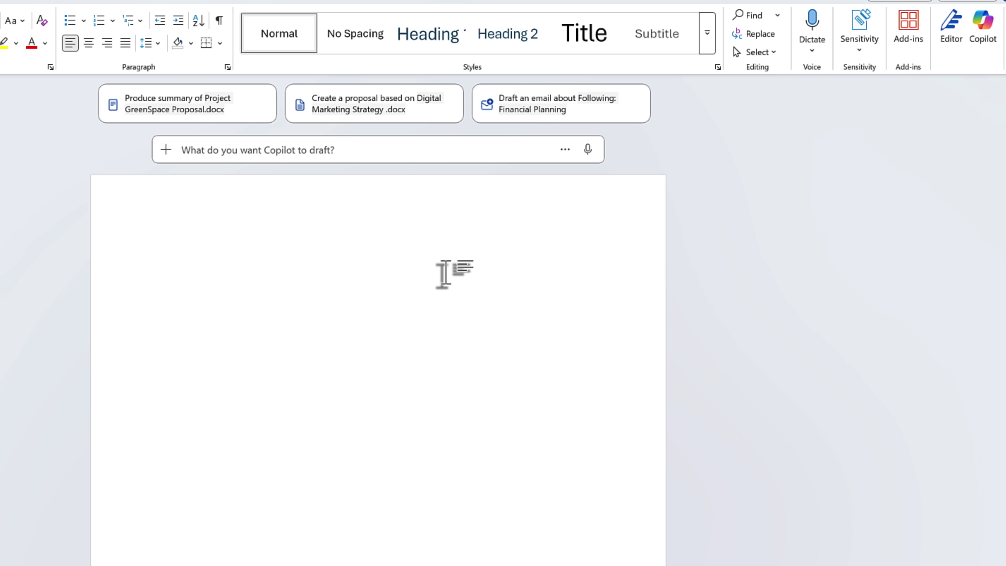
Open Copilot beside the blank document, drag its pane wider, and pick Researcher from the agent list.
left_click(986, 48)
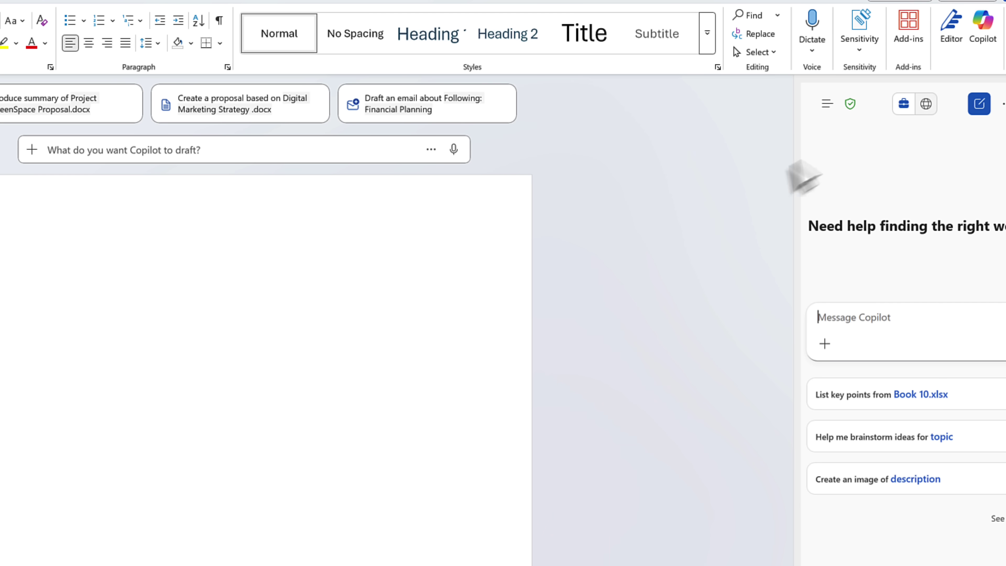
left_click_drag(792, 171, 614, 175)
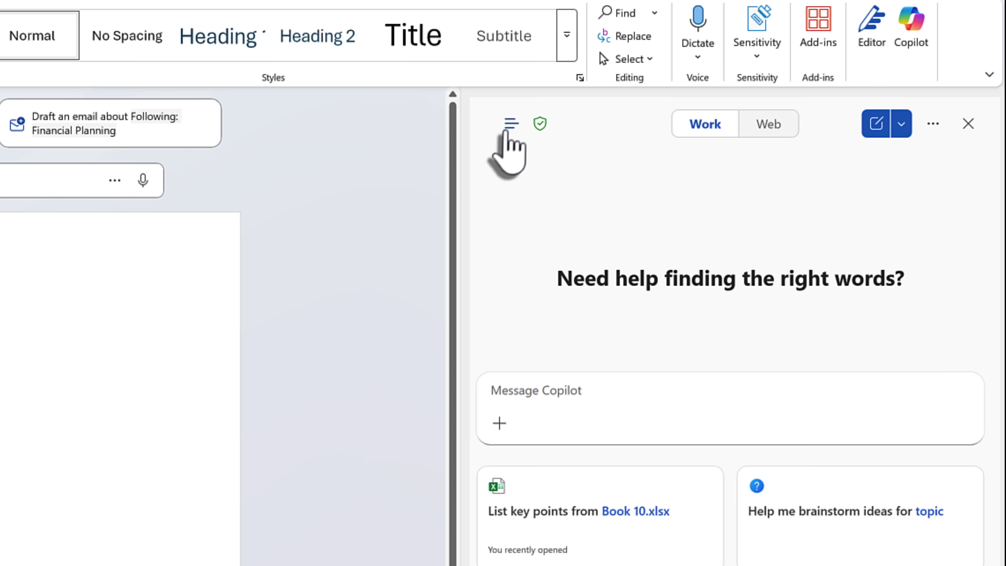
left_click(597, 113)
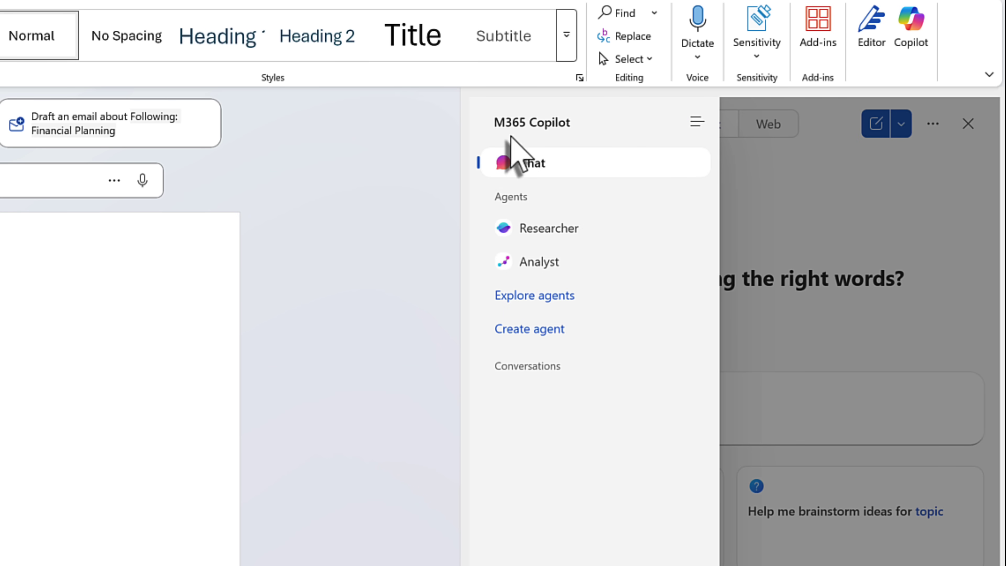
left_click(535, 230)
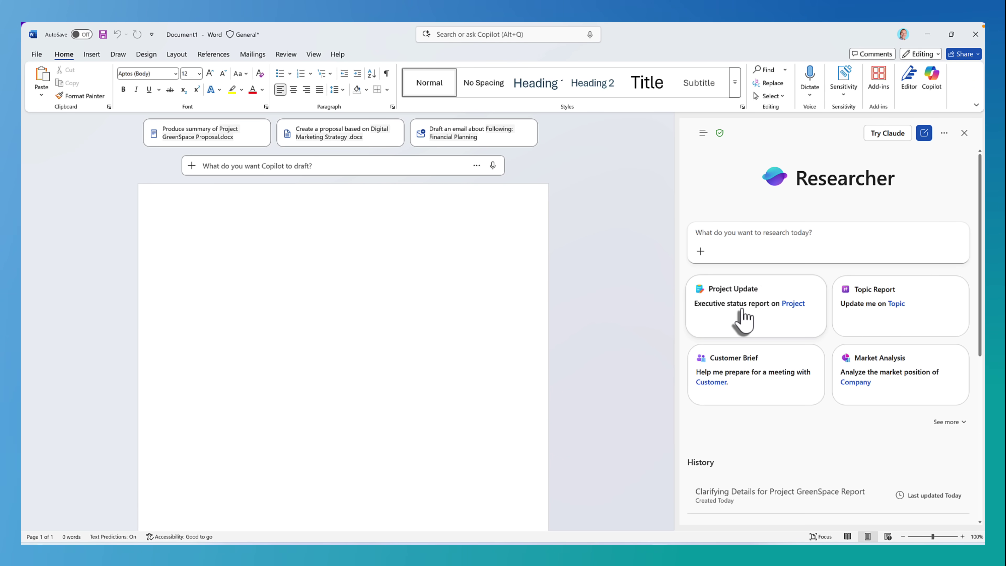
Run Researcher's Project Update prompt for a Project GreenSpace status report and add it to the document.
left_click(743, 310)
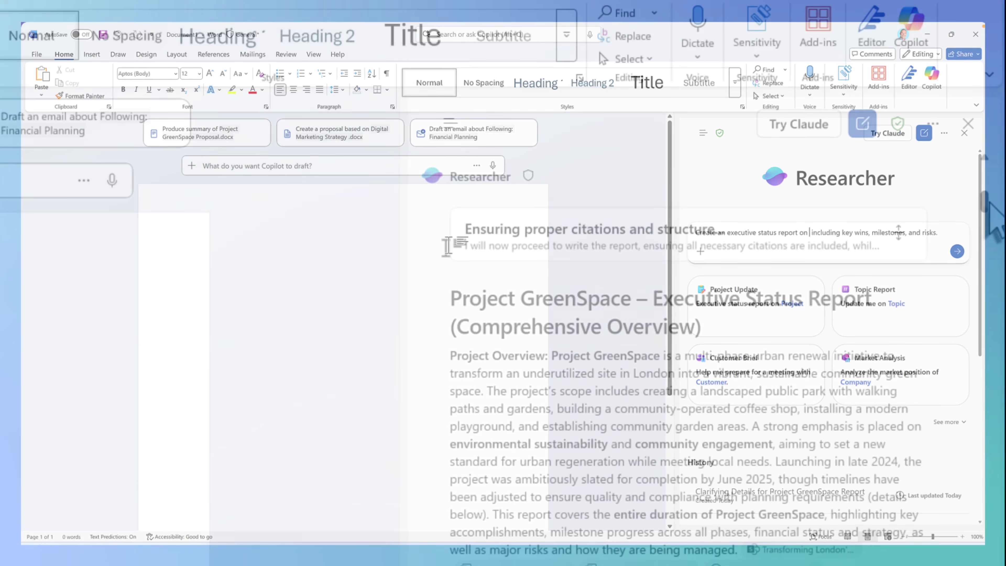
scroll(989, 210, "down", 1)
left_click_drag(991, 210, 990, 325)
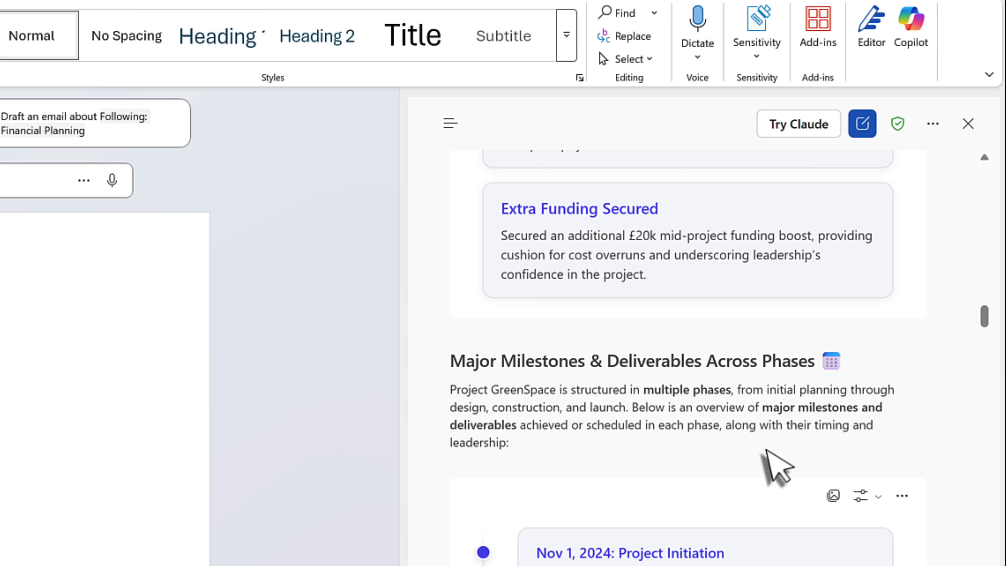
scroll(665, 474, "down", 4)
scroll(669, 434, "down", 15)
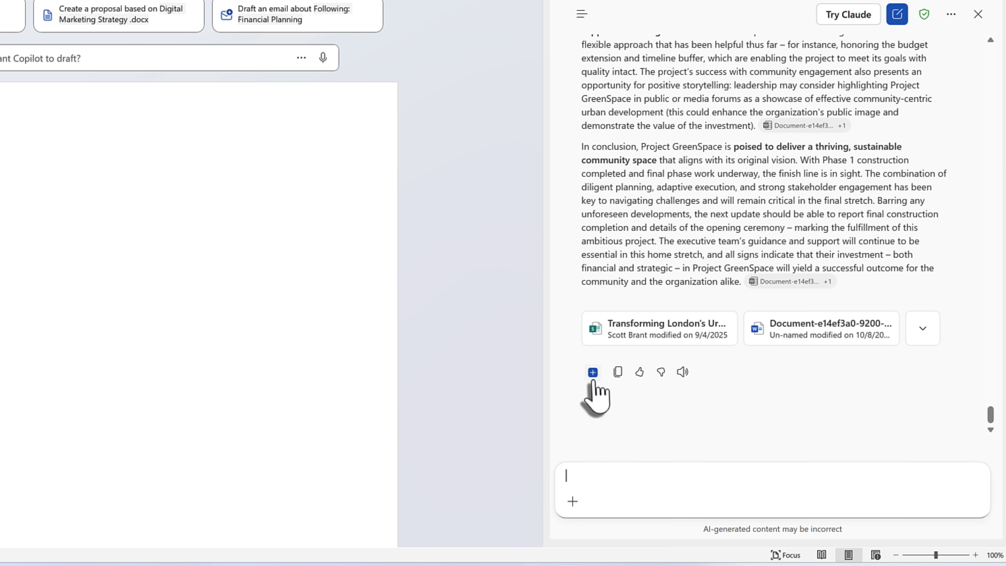
left_click(593, 374)
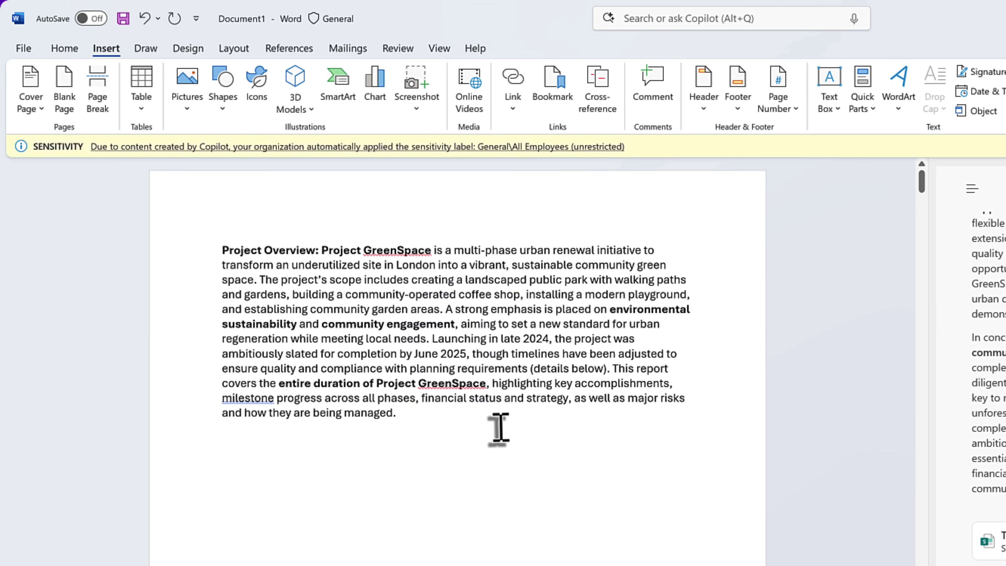
scroll(490, 436, "down", 2)
scroll(490, 436, "down", 8)
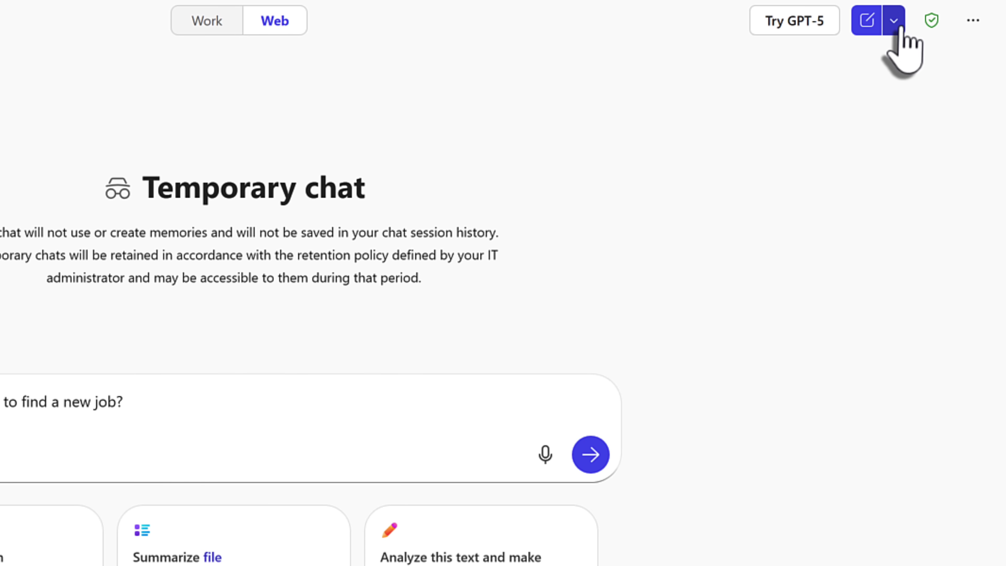
In a temporary chat, ask Copilot the best way to find a new job and scroll to the answer.
left_click(894, 20)
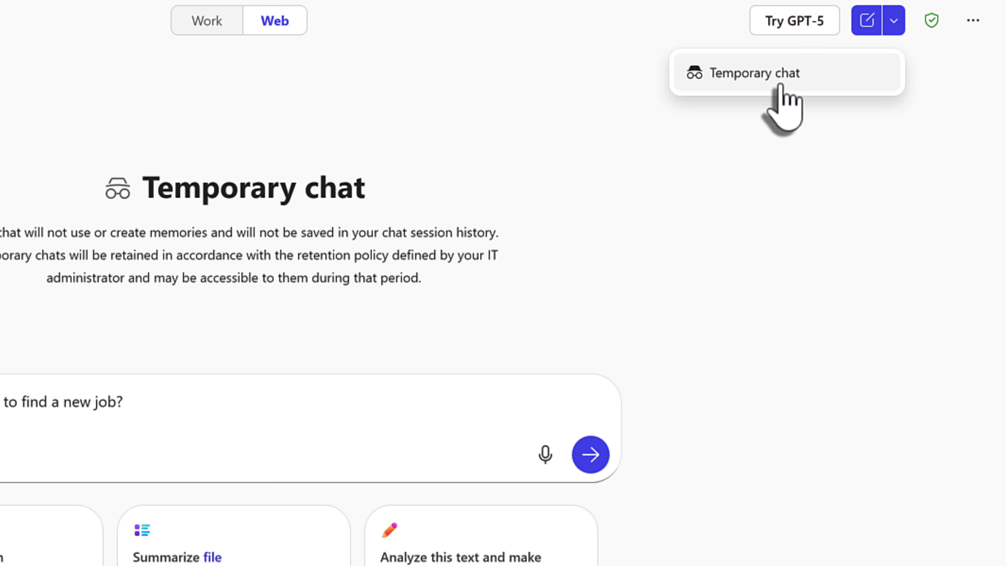
left_click(381, 280)
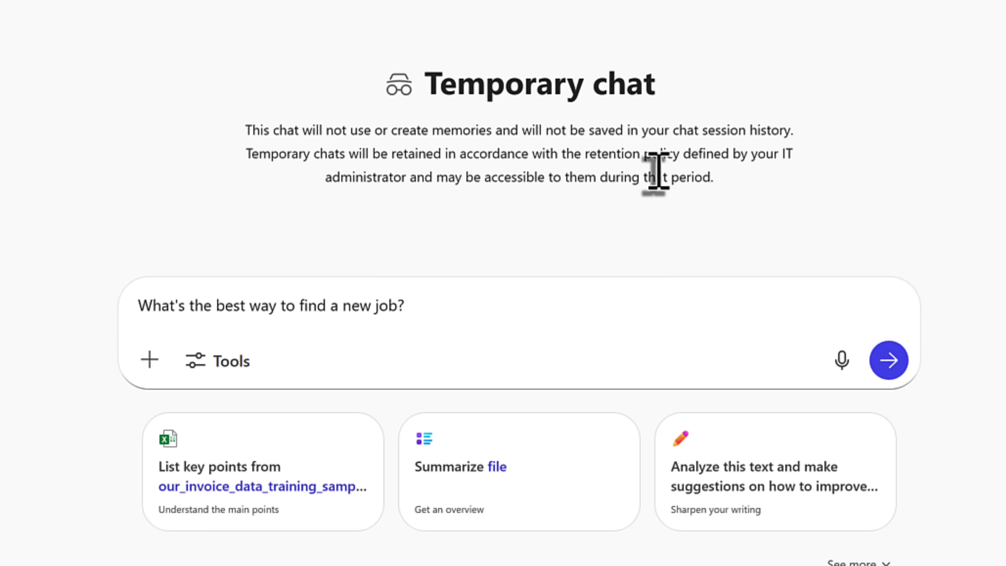
left_click(888, 361)
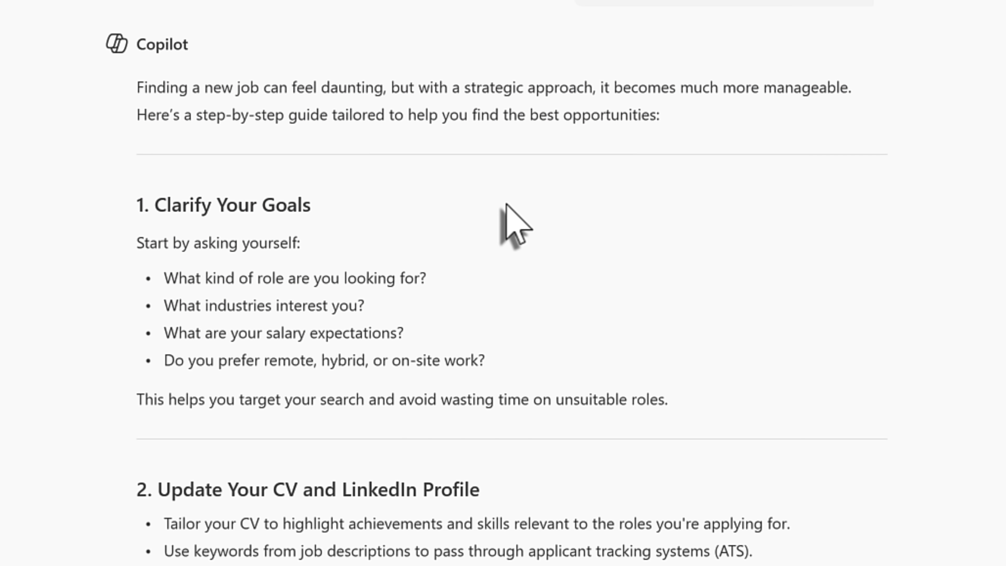
scroll(507, 204, "up", 1)
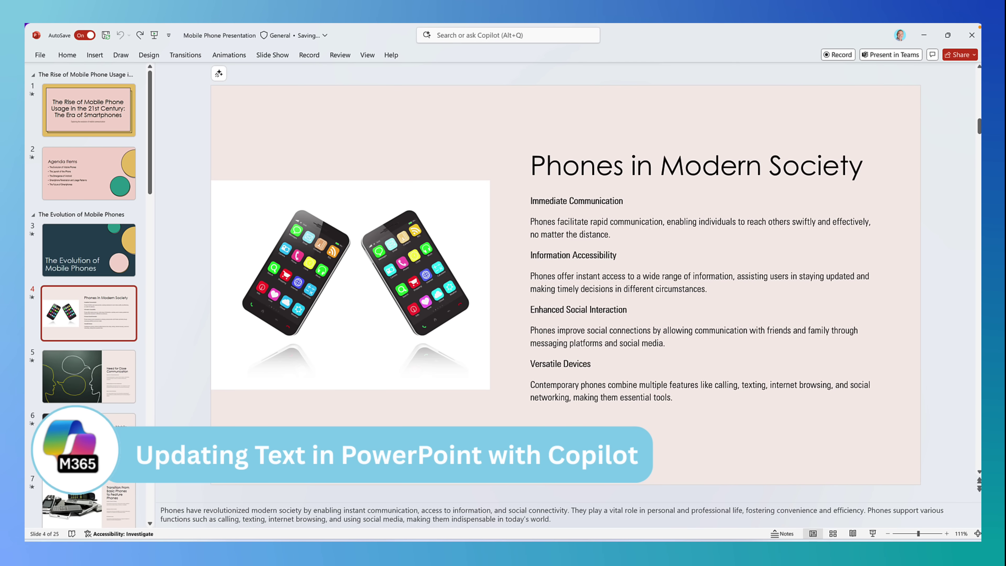
Rewrite the Phones in Modern Society body text with Make professional, then Auto-rewrite it again.
left_click(565, 392)
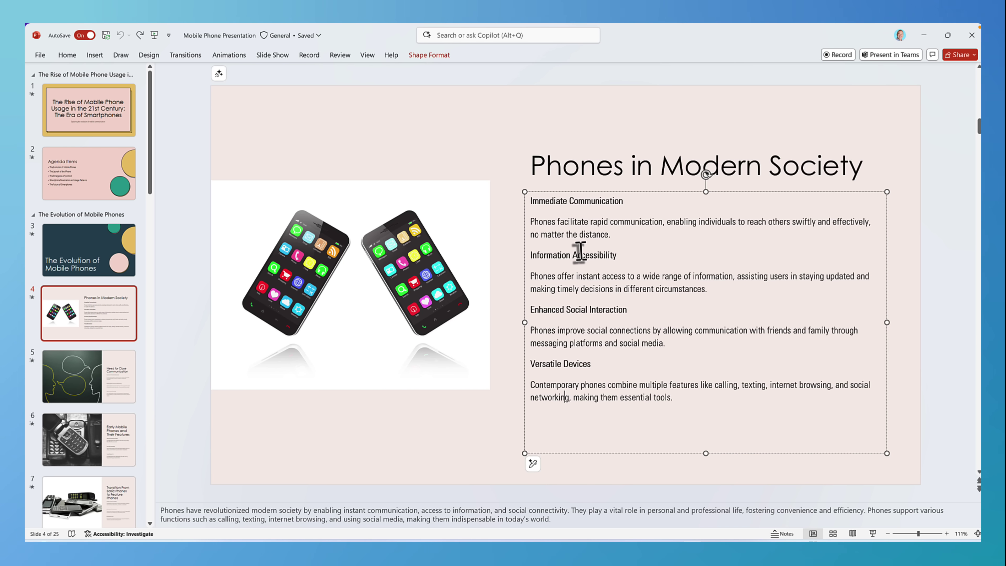
left_click(532, 465)
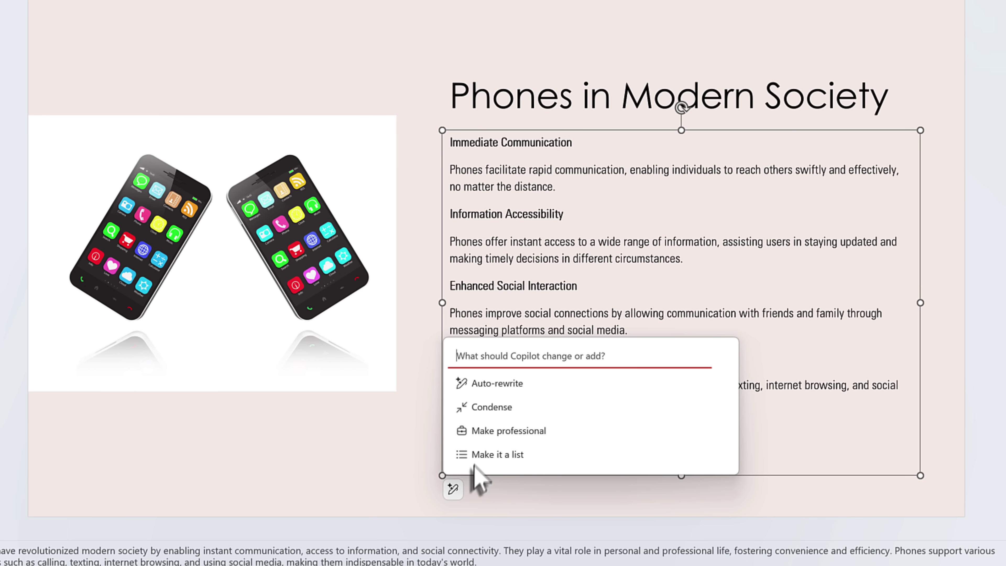
left_click(493, 433)
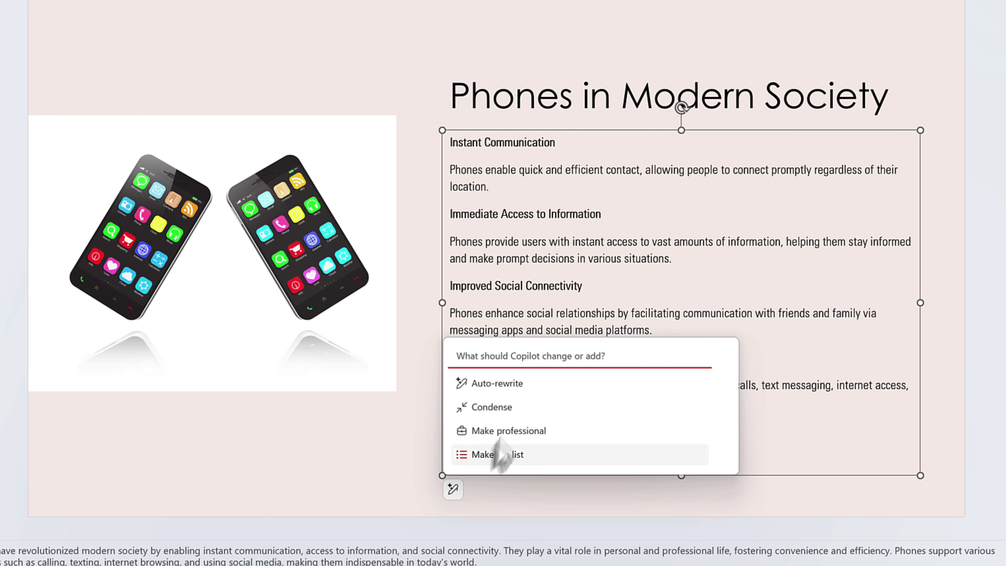
left_click(521, 384)
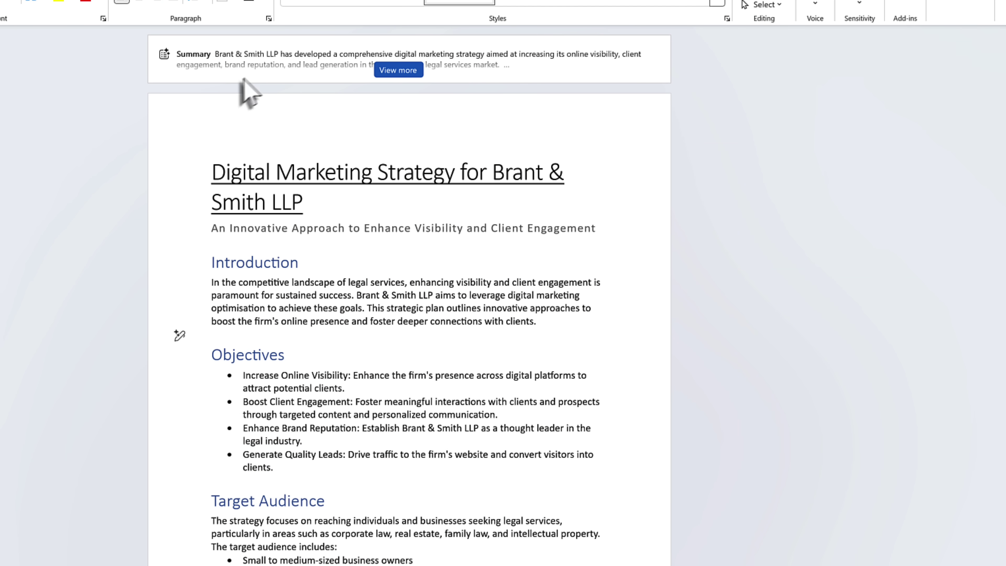
Review the document's Insights key numbers and Q&A answers on target audience and key components.
left_click(406, 72)
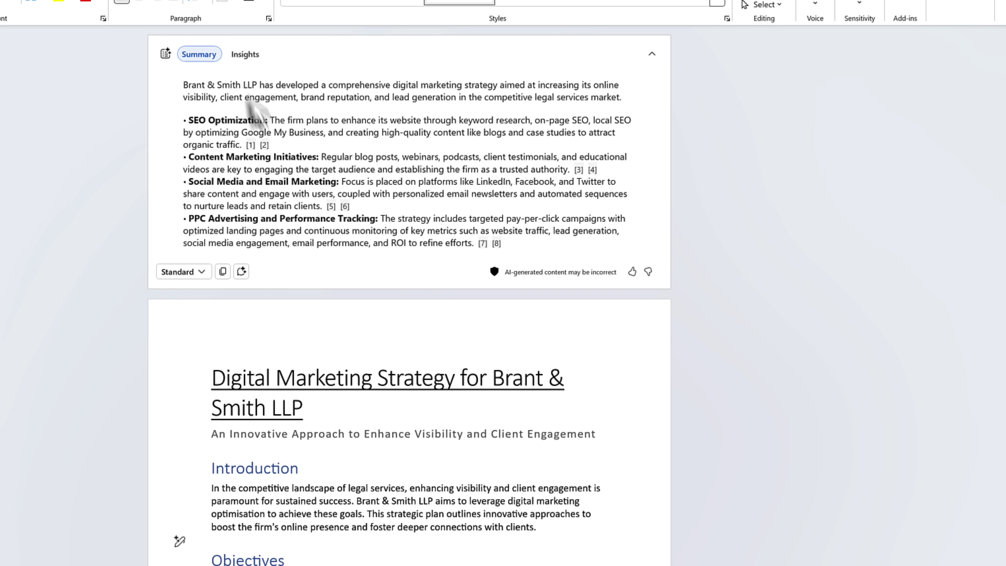
left_click(242, 55)
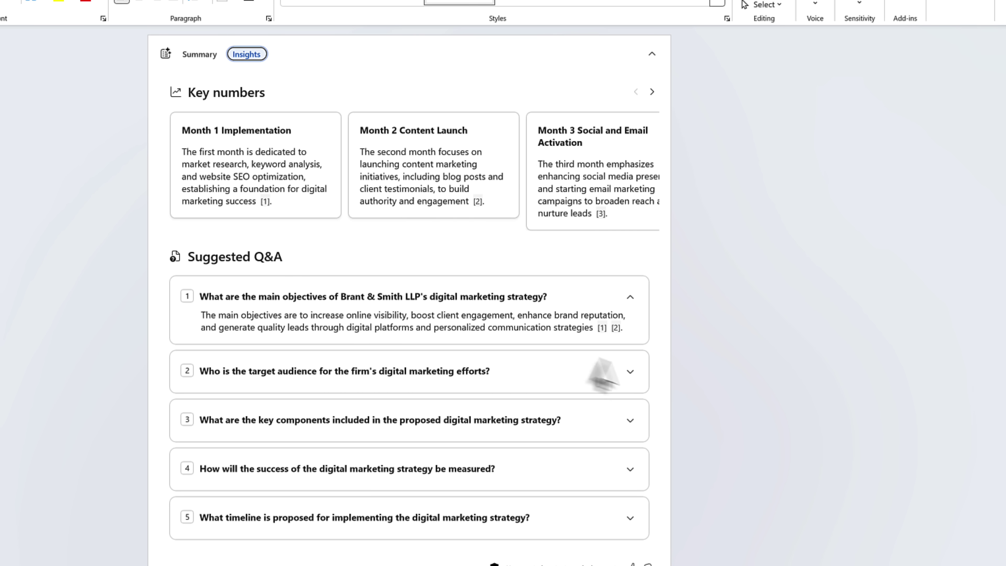
left_click(630, 371)
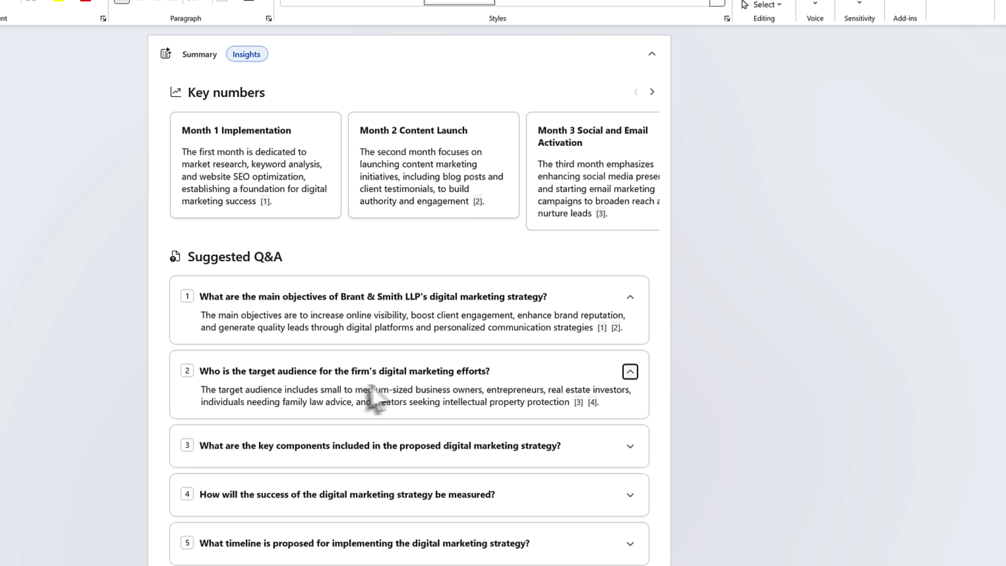
left_click(630, 447)
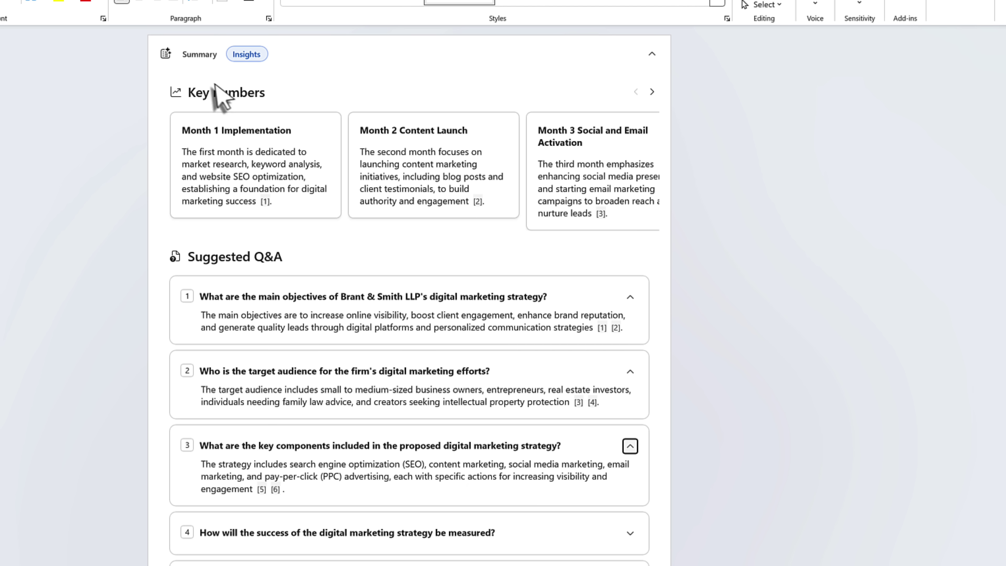
left_click(200, 54)
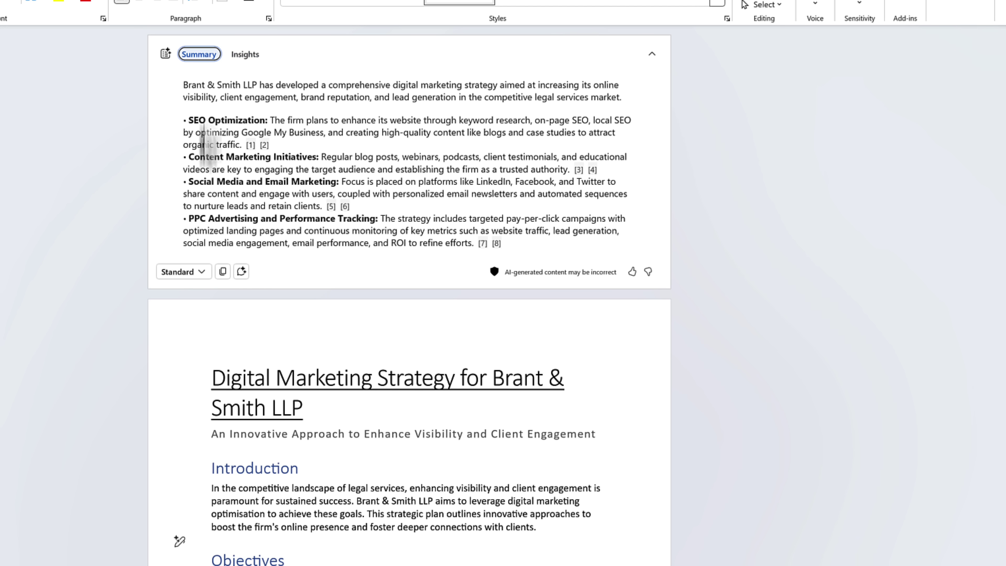
Open a Copilot chat pane beside the Digital Marketing Strategy document.
left_click(242, 271)
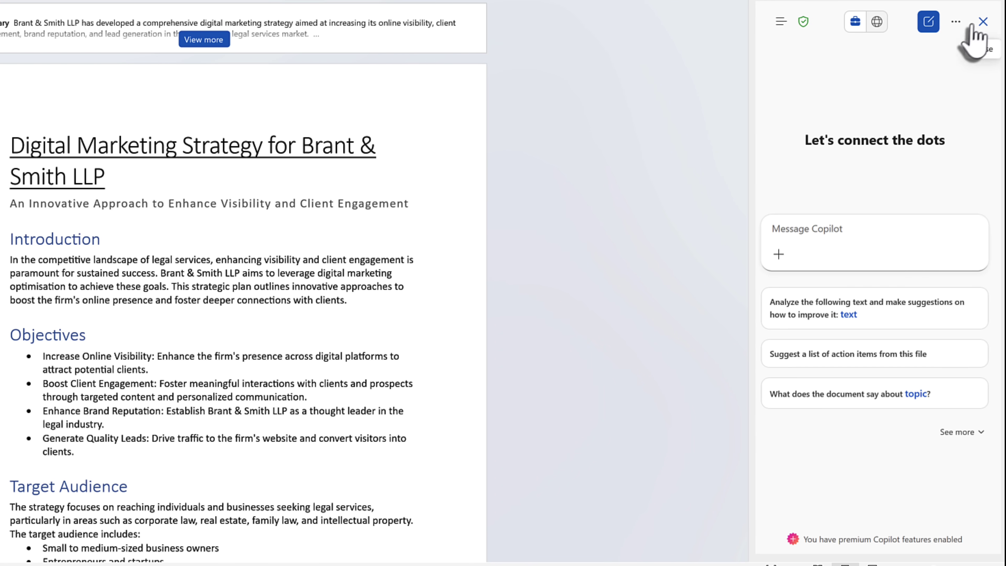
left_click(203, 42)
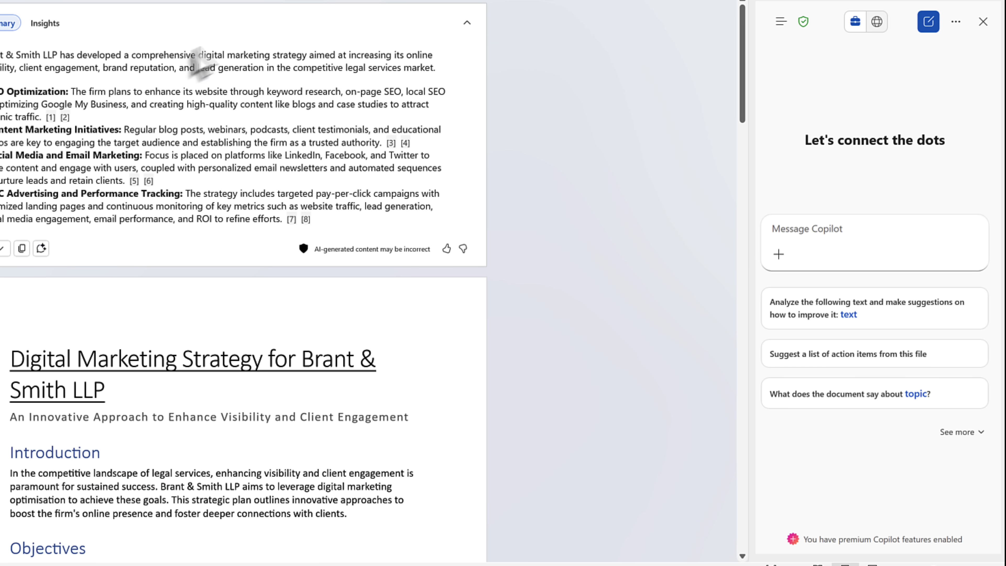
left_click(48, 24)
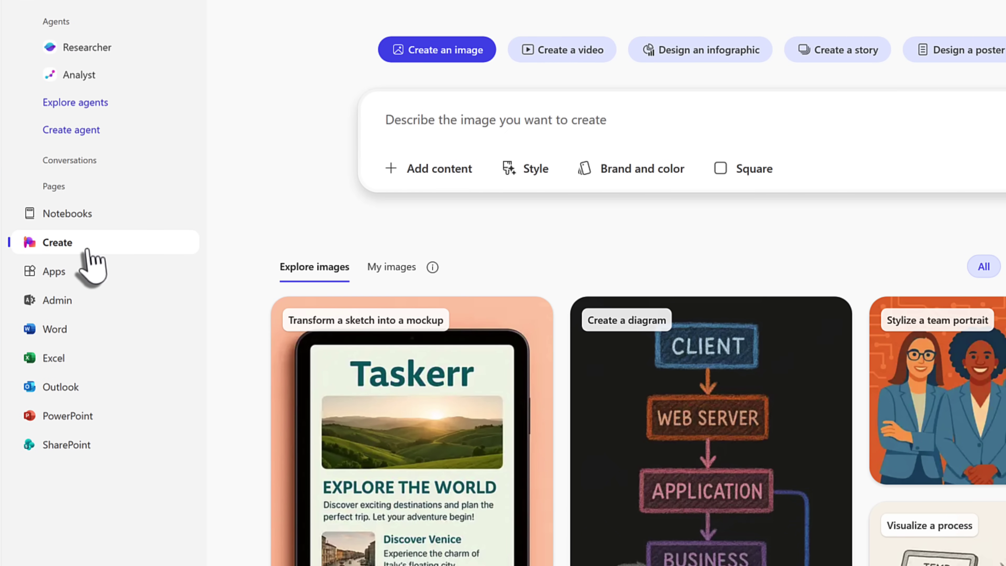
Preview the Turning Workplace Complaints video, then cancel a OneDrive footage replacement for its scene.
left_click(570, 54)
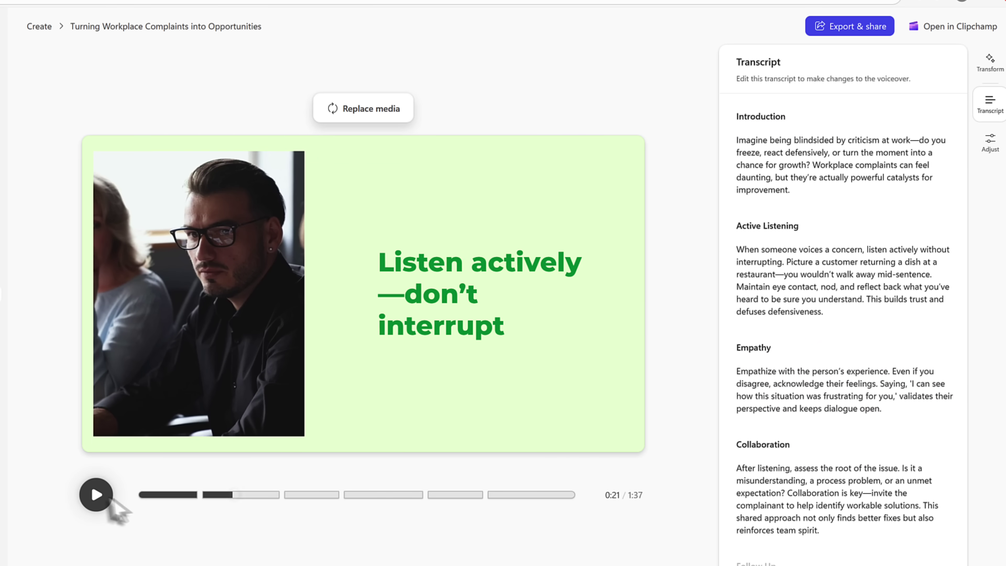
left_click(96, 495)
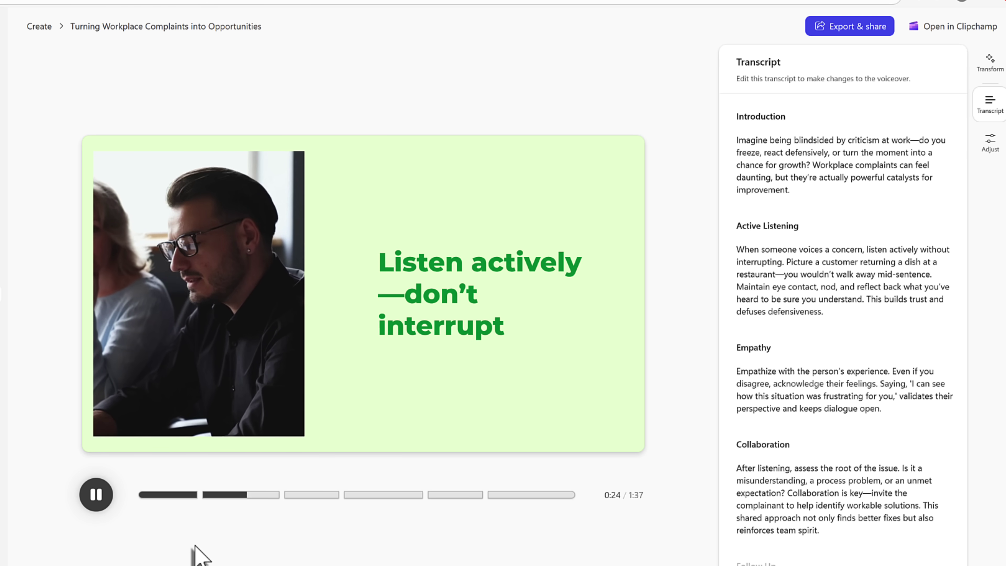
left_click(95, 495)
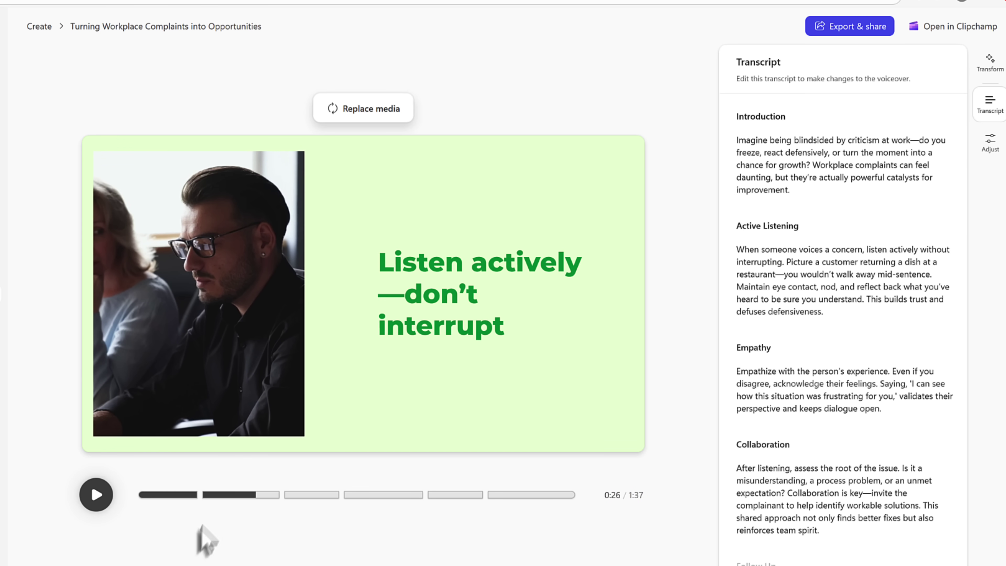
left_click(358, 119)
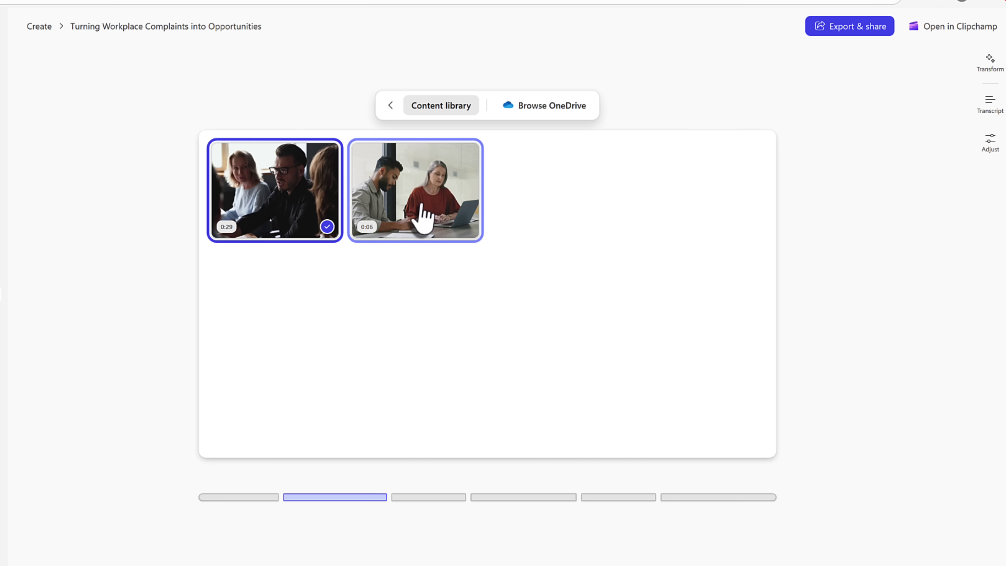
left_click(531, 119)
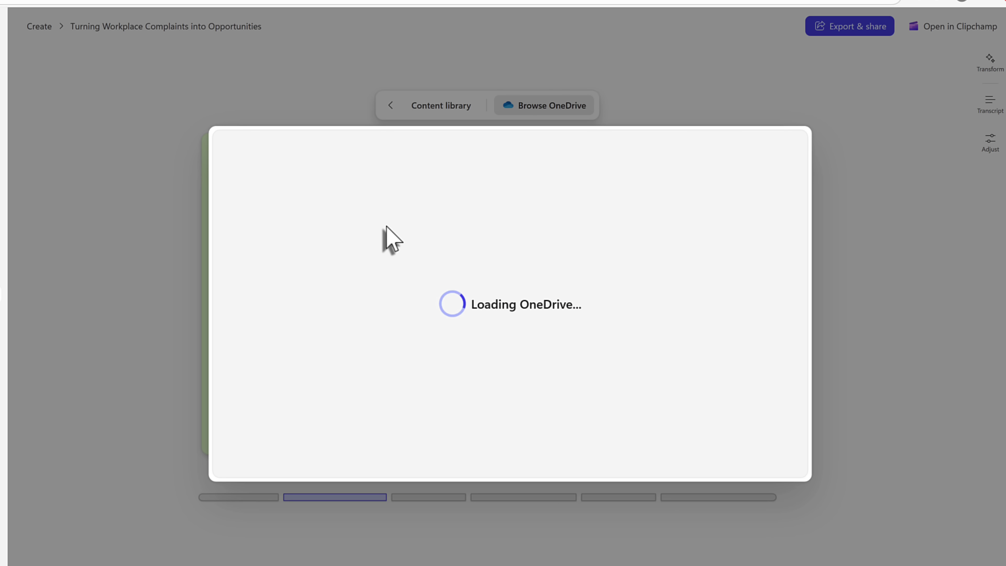
left_click(887, 141)
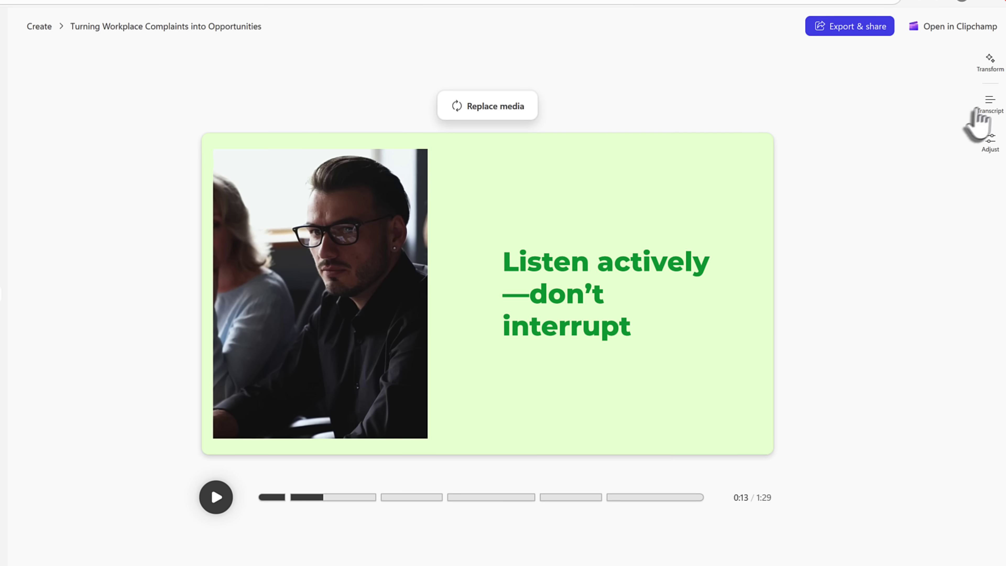
Replace the Follow Up transcript paragraph with the pasted contact-details sentence and update the voiceover.
left_click(990, 105)
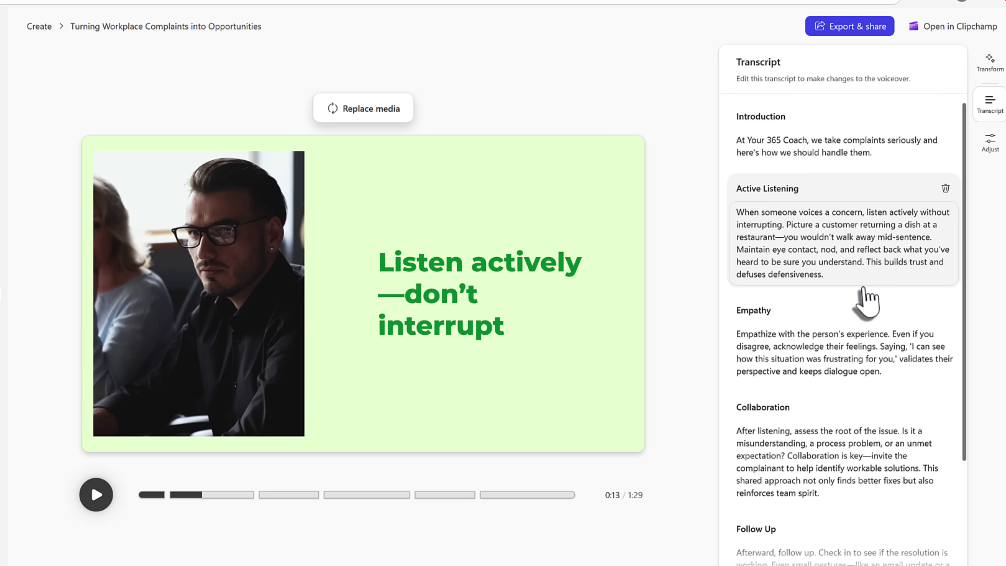
scroll(868, 317, "down", 4)
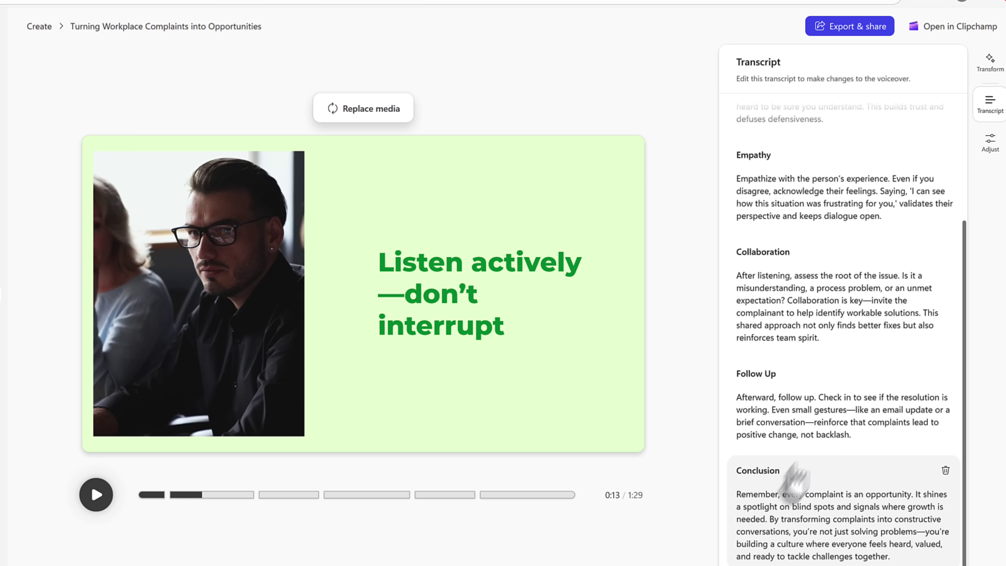
left_click(852, 435)
left_click_drag(852, 435, 731, 397)
key("BackSpace")
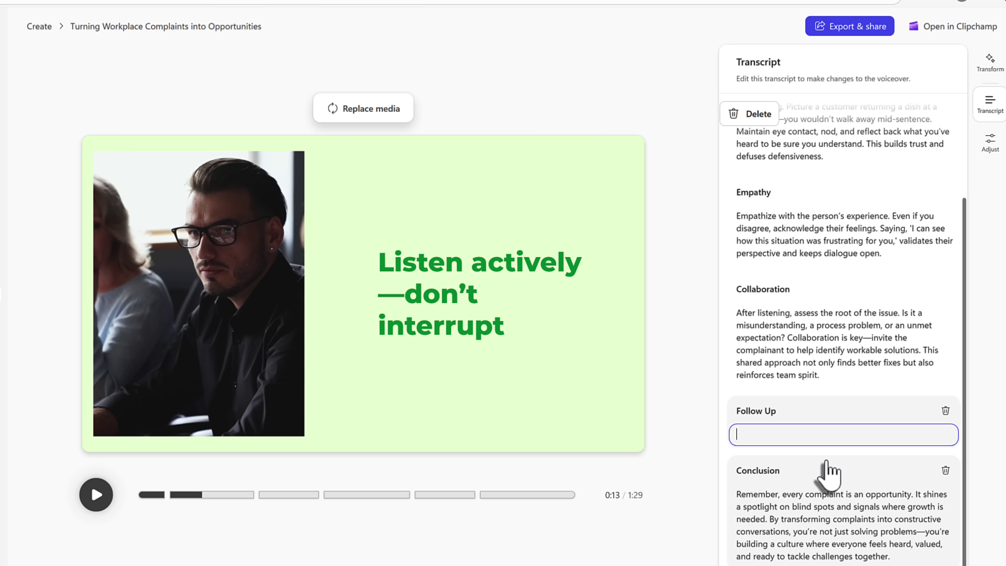
type("Ask the customer for contact details, so we can follow-up in a timely manner.")
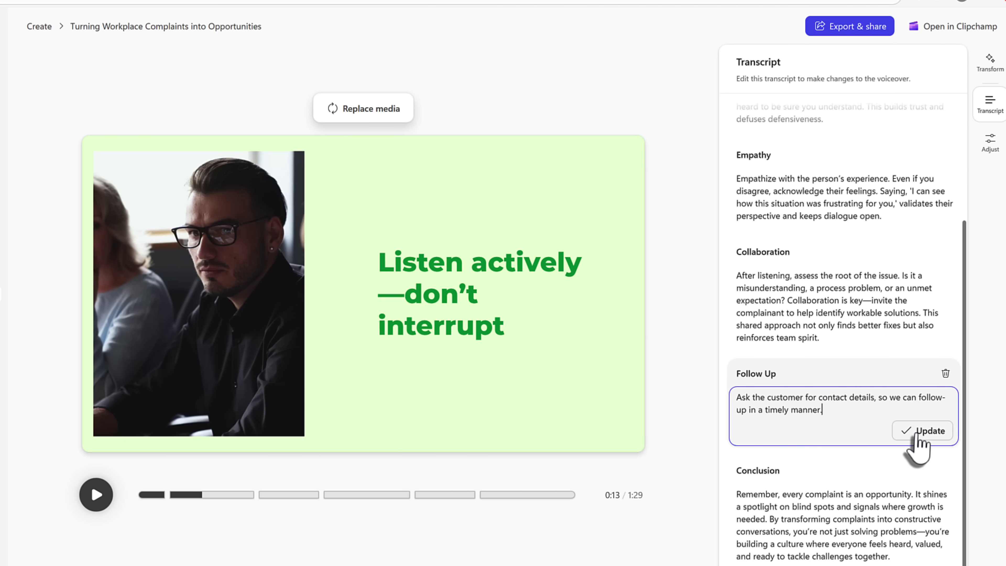
left_click(919, 430)
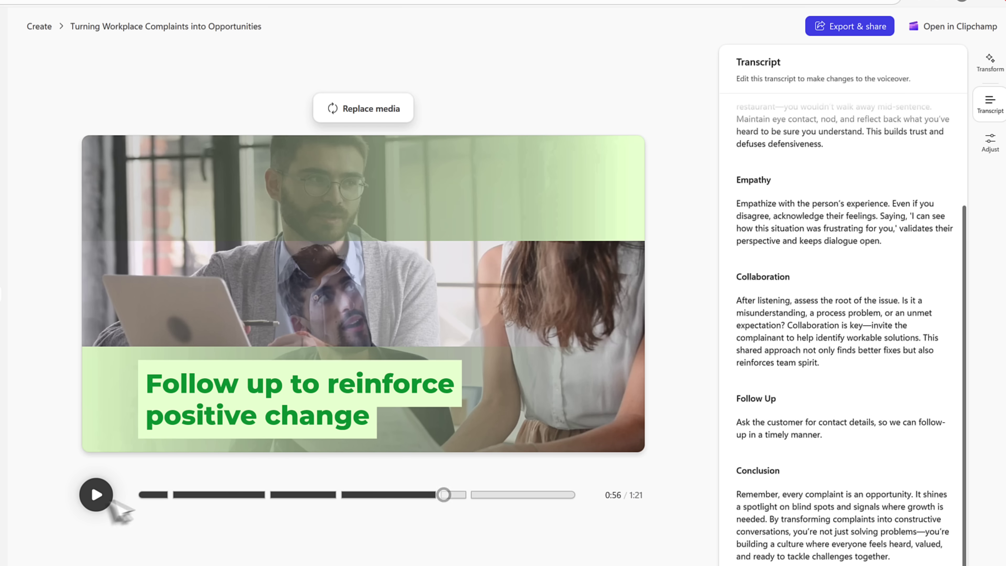
Play and pause the regenerated Follow Up scene in the video preview.
left_click(97, 496)
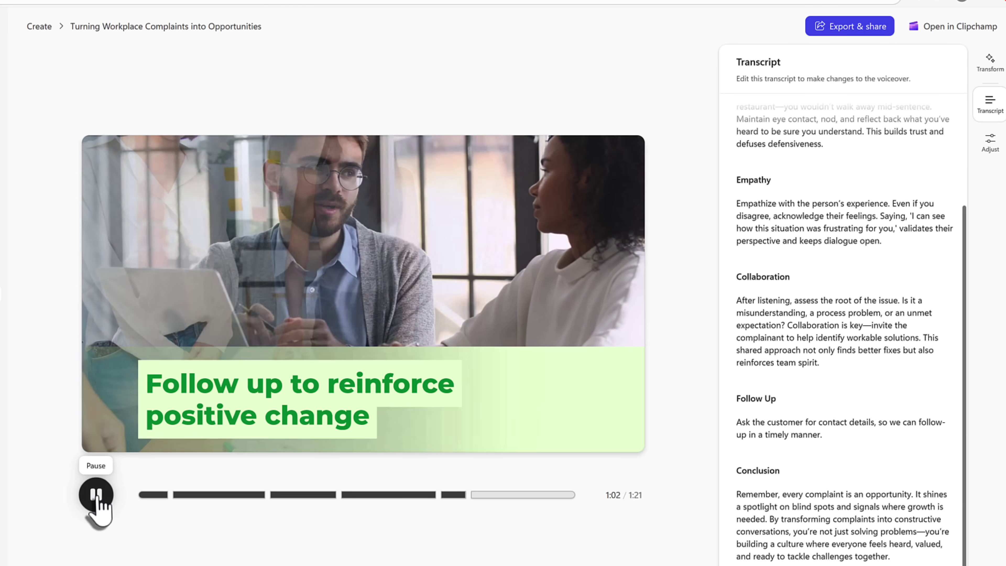
left_click(96, 496)
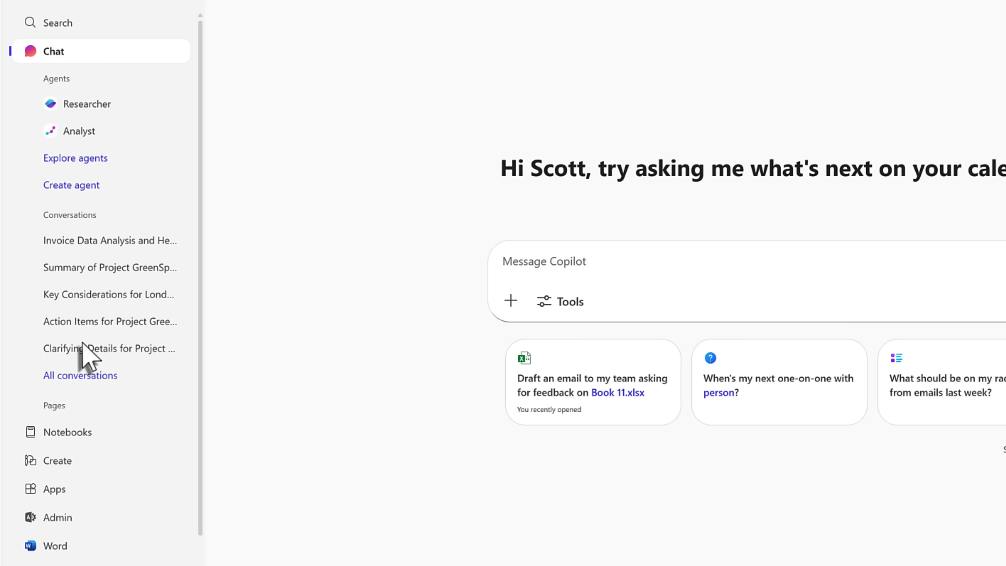
Search all conversations for 'Project' and open the latest Project GreenSpace Proposal chat.
left_click(75, 376)
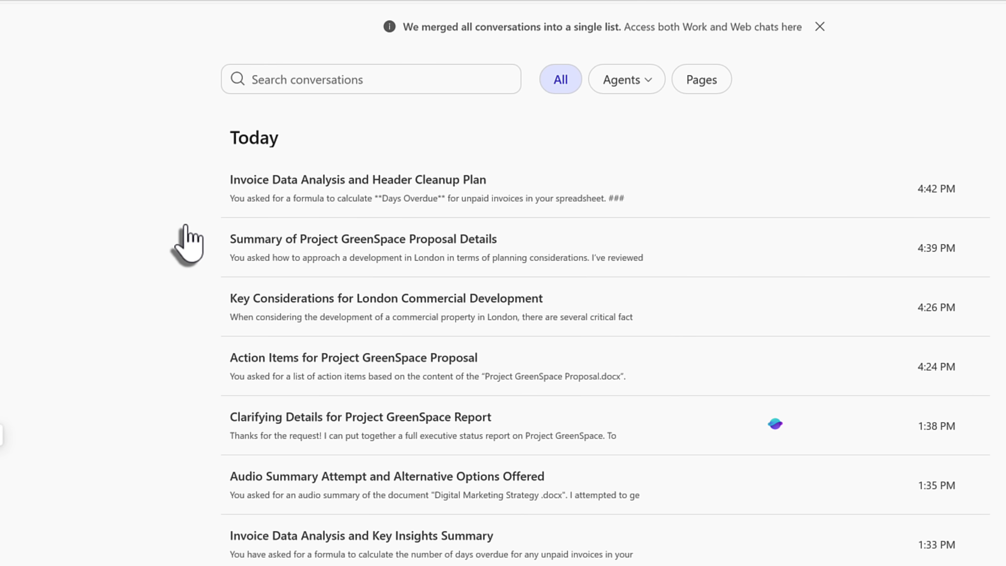
scroll(188, 242, "down", 5)
scroll(190, 245, "up", 5)
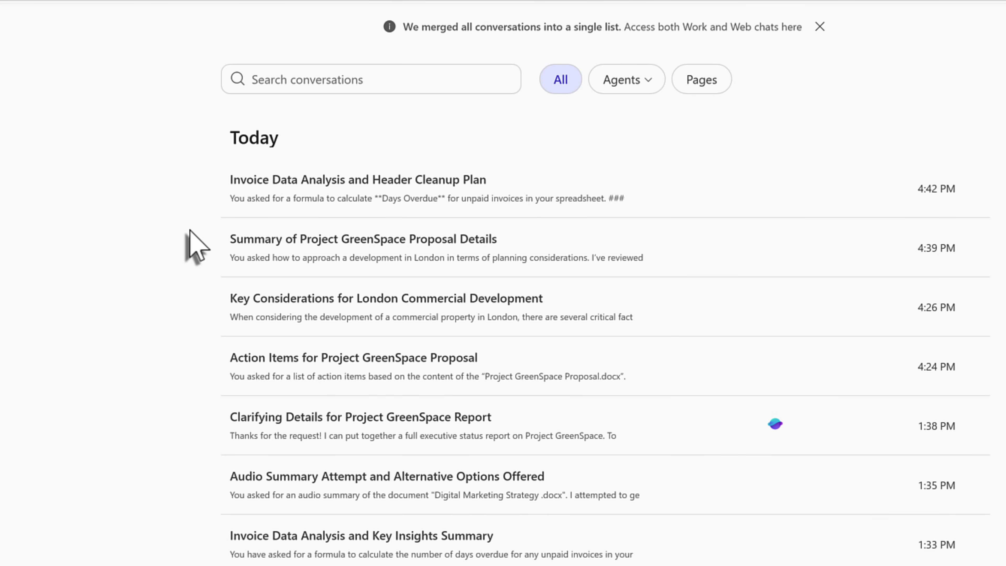
left_click(410, 83)
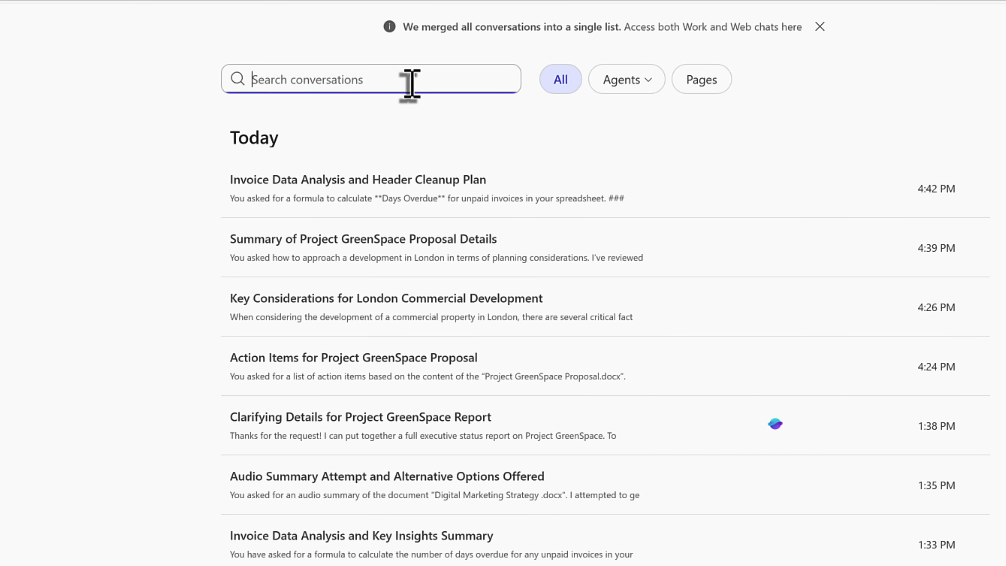
type("Project GreenSpace")
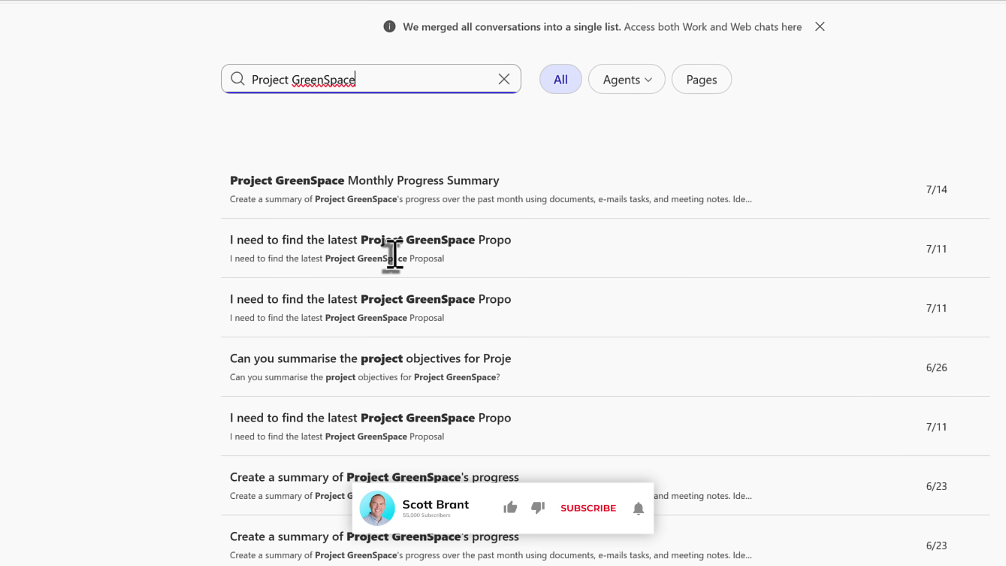
left_click(380, 420)
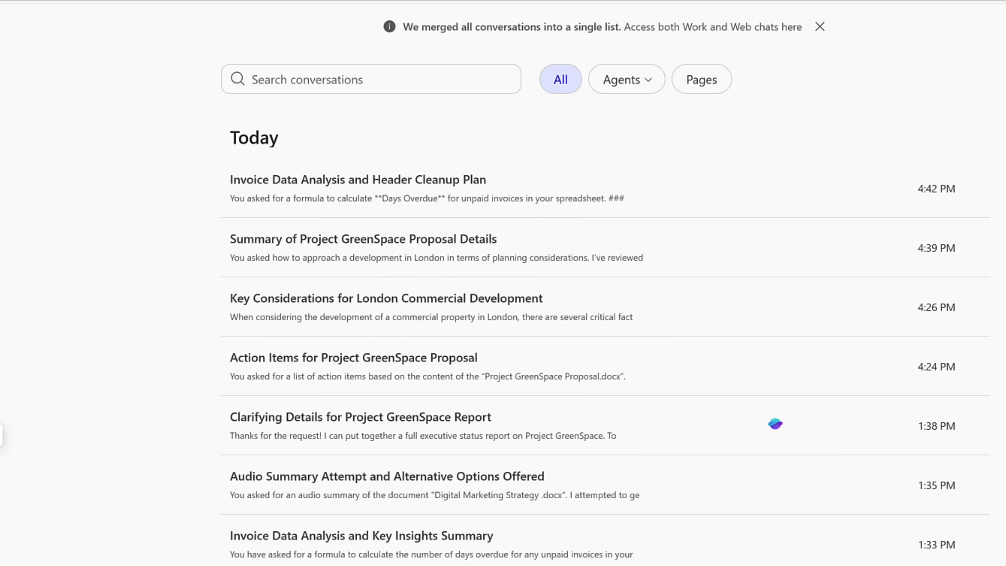
Filter conversations to Pages only, then return to the complete merged conversation list.
left_click(646, 81)
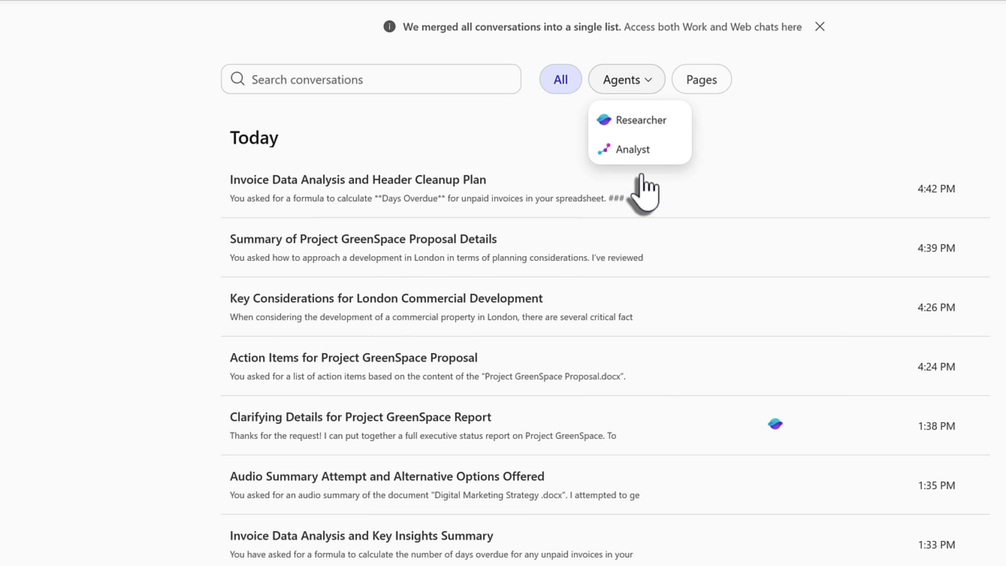
left_click(700, 81)
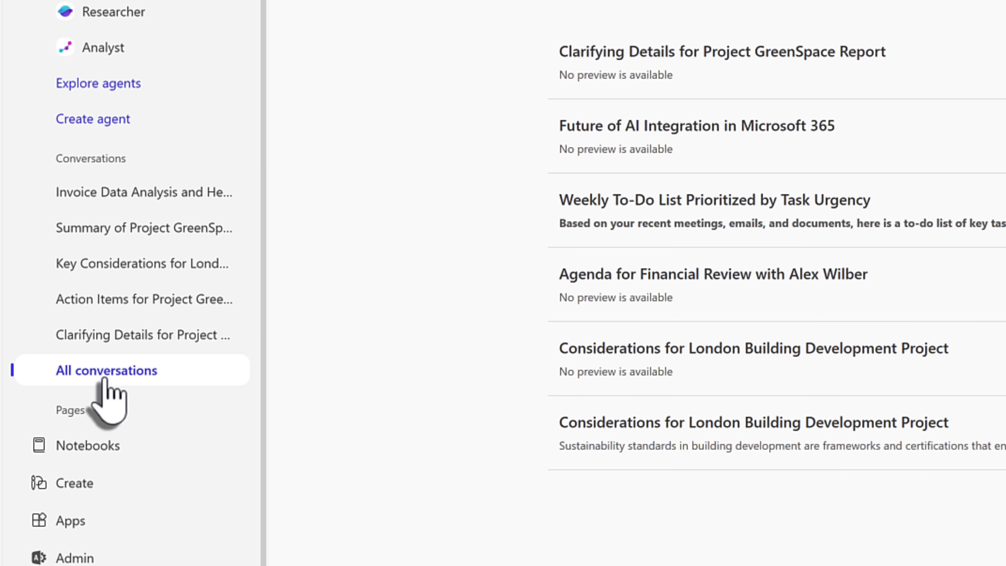
left_click(106, 380)
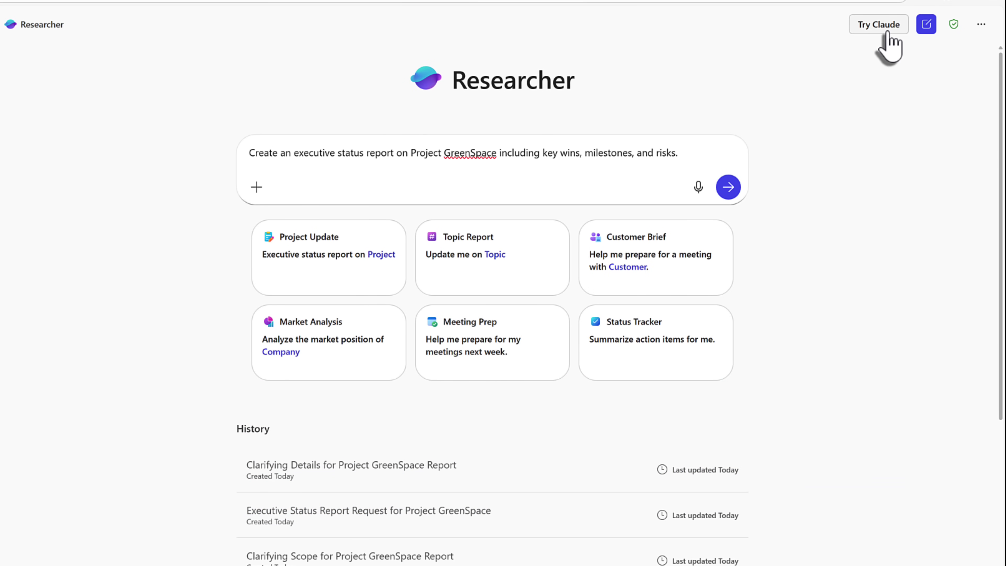
Switch the Researcher agent to run on Anthropic's Claude model.
left_click(887, 30)
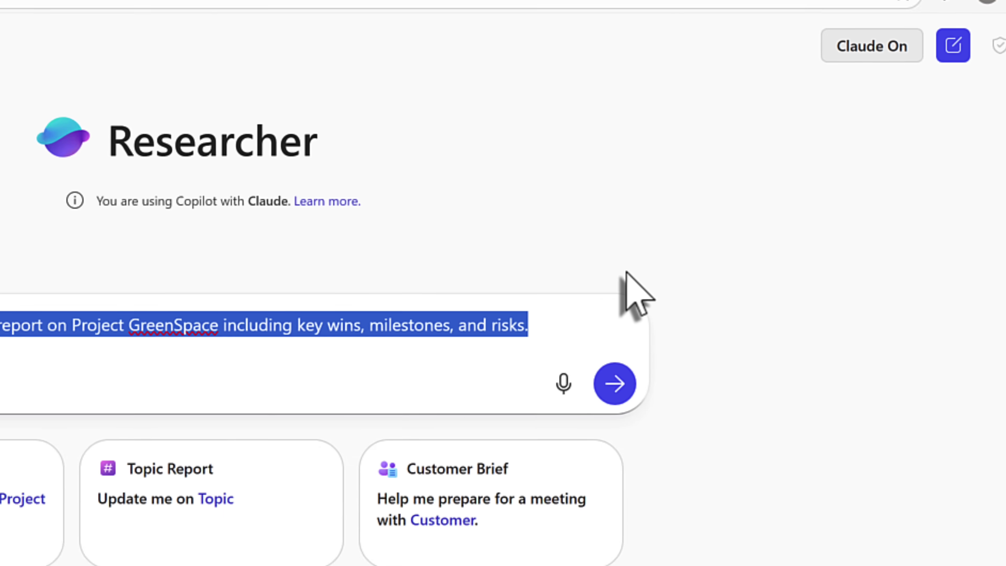
Deselect the Project GreenSpace status report prompt text in Researcher.
left_click(626, 273)
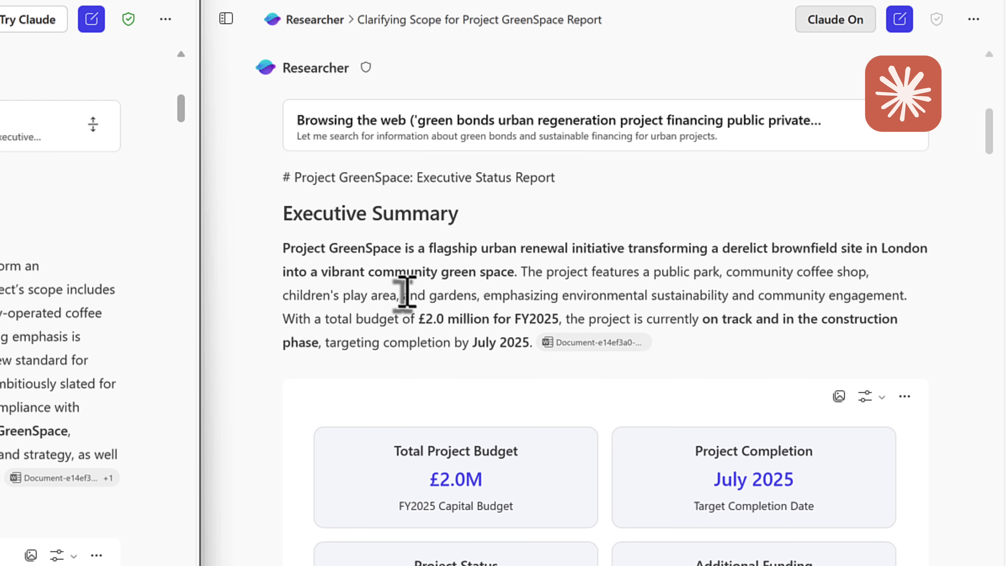
Scroll the Claude-written Project GreenSpace report from Executive Summary through Immediate Priorities to Conclusion.
scroll(324, 298, "down", 1)
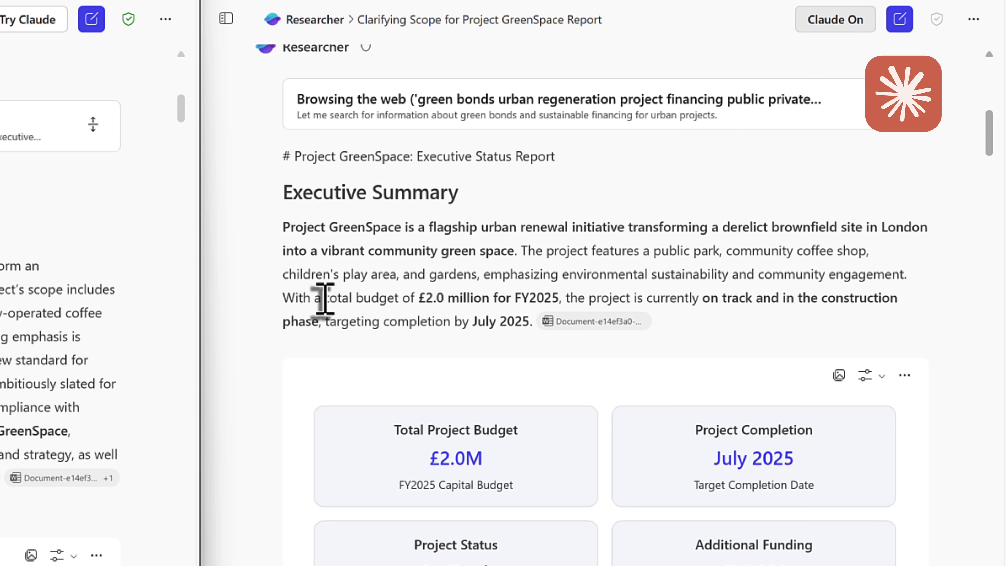
scroll(289, 289, "down", 10)
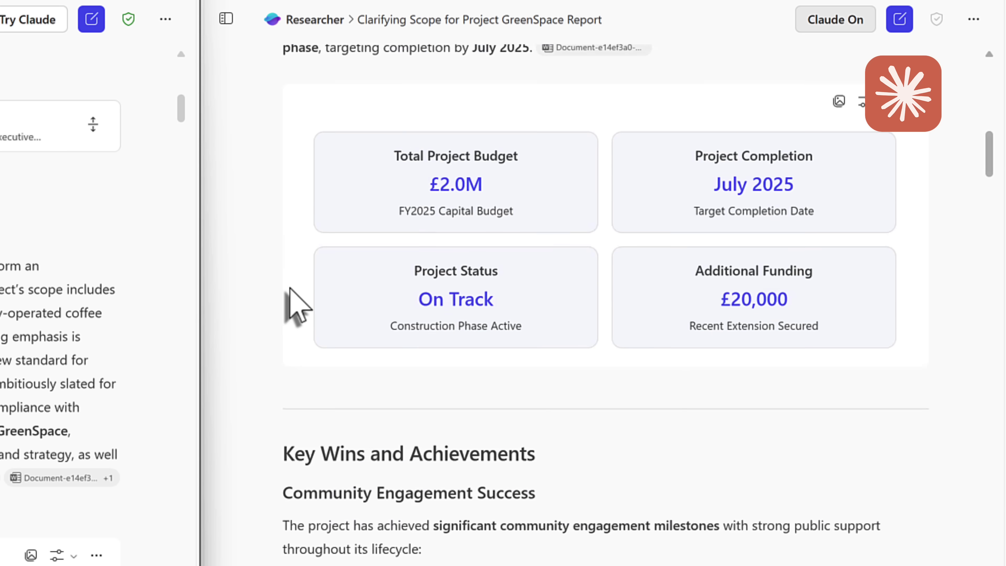
scroll(295, 296, "down", 12)
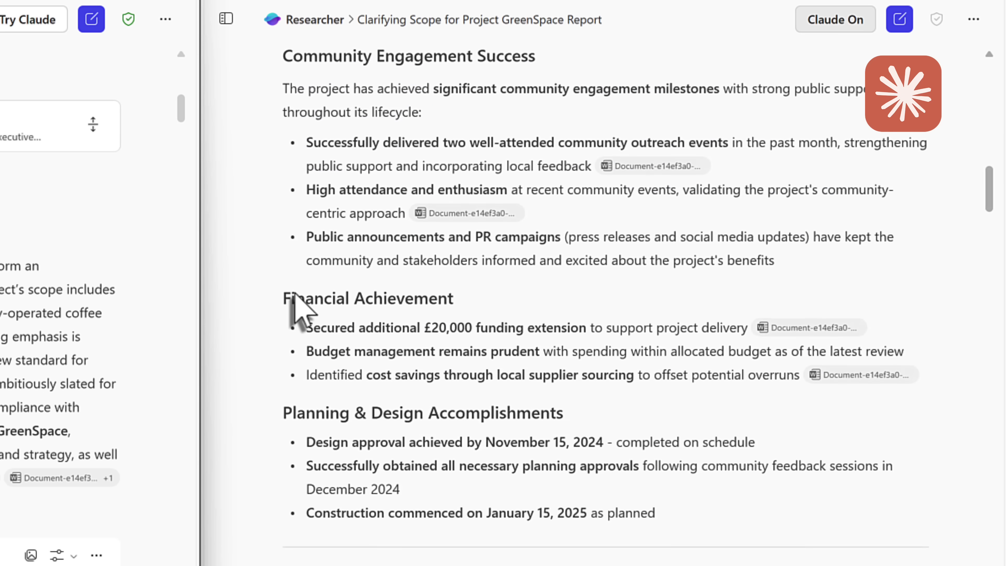
scroll(303, 312, "down", 20)
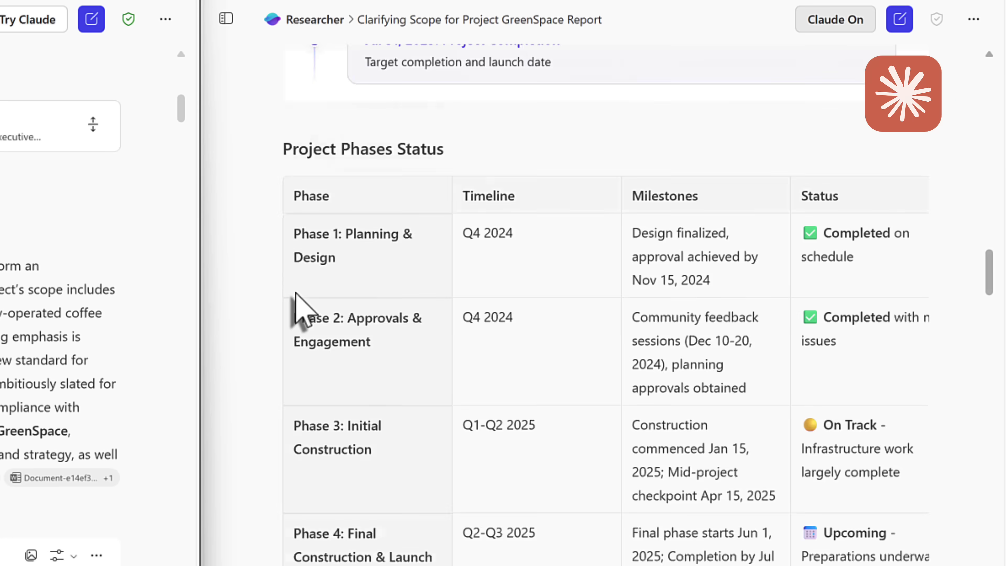
scroll(297, 295, "down", 16)
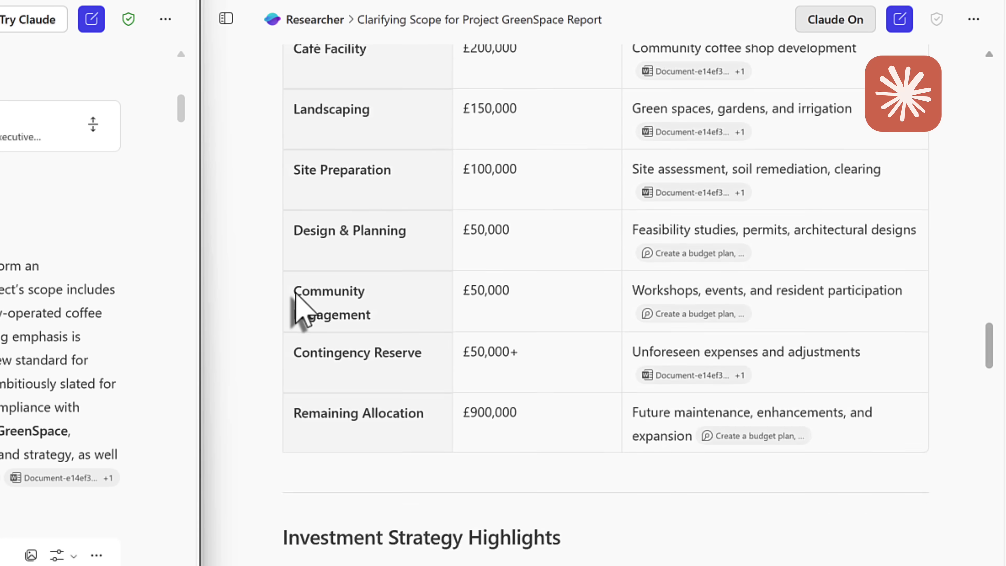
scroll(298, 301, "down", 18)
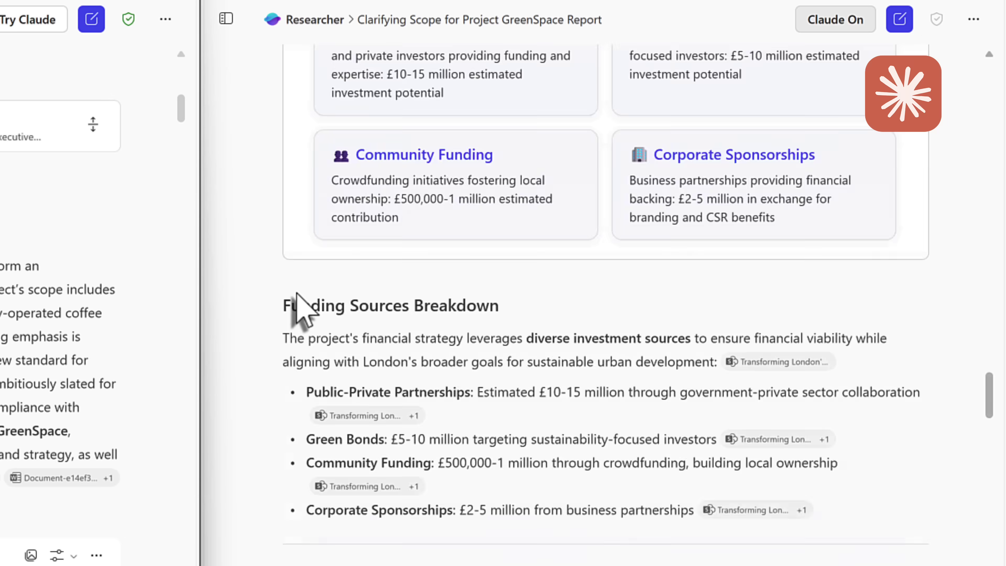
scroll(304, 312, "down", 18)
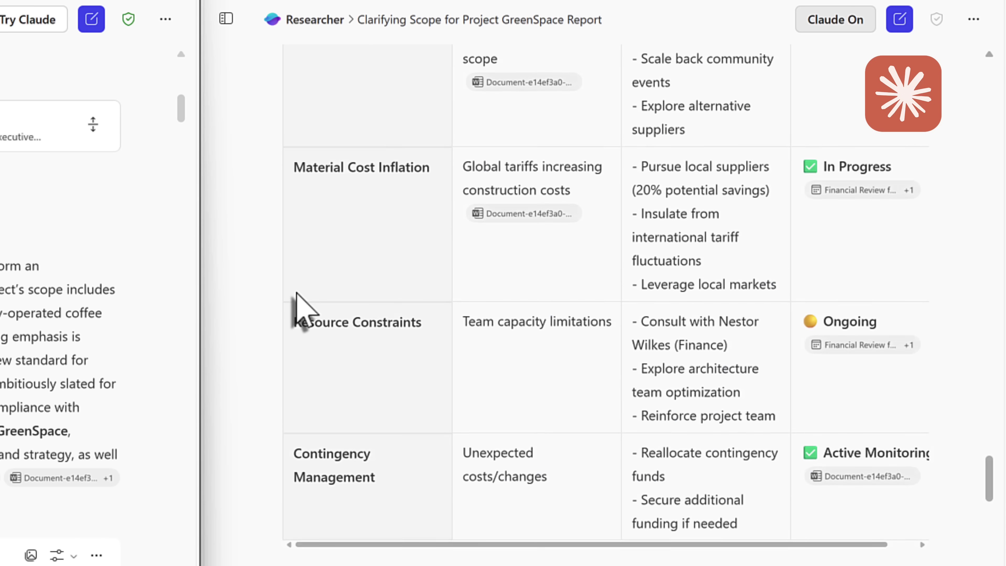
scroll(297, 302, "down", 10)
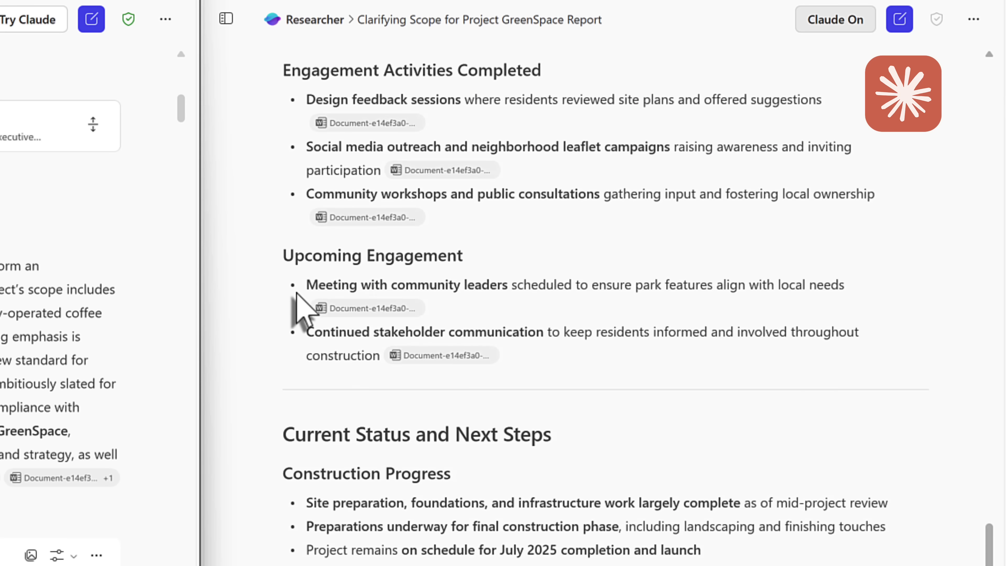
scroll(304, 313, "down", 6)
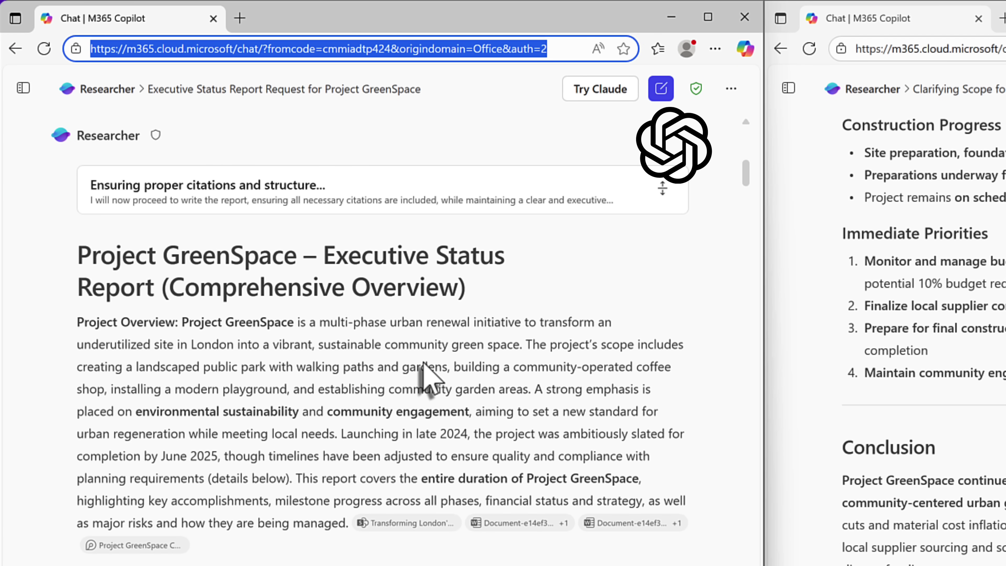
Scroll the default Researcher GreenSpace report in the left window down to Conclusion & Next Steps.
scroll(425, 364, "down", 4)
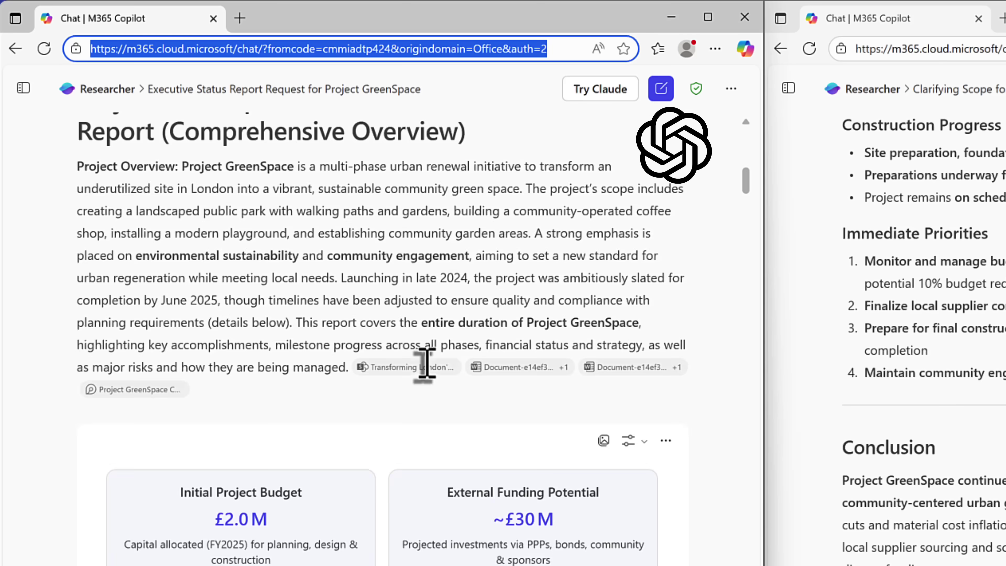
scroll(424, 364, "down", 5)
scroll(425, 364, "down", 10)
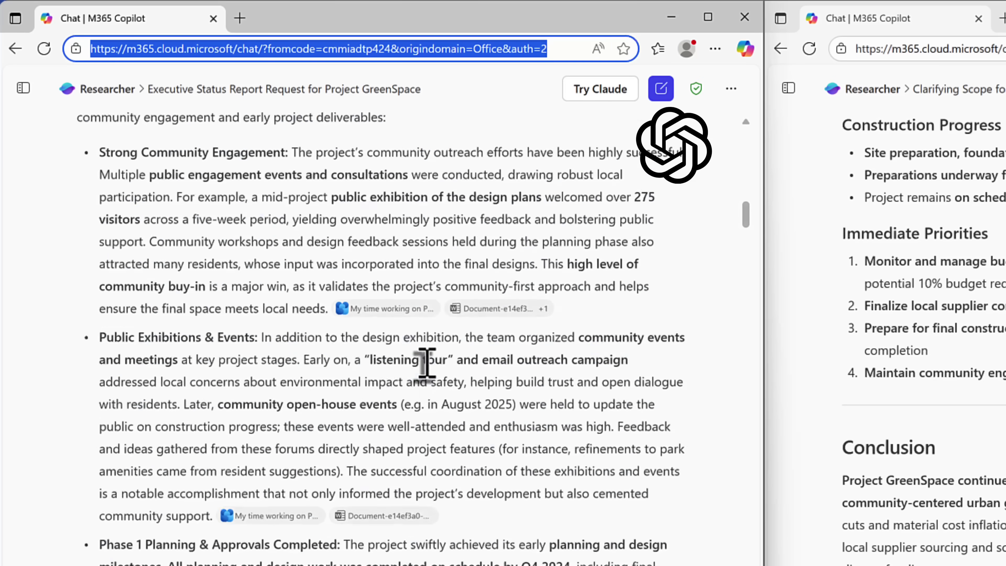
scroll(425, 364, "down", 19)
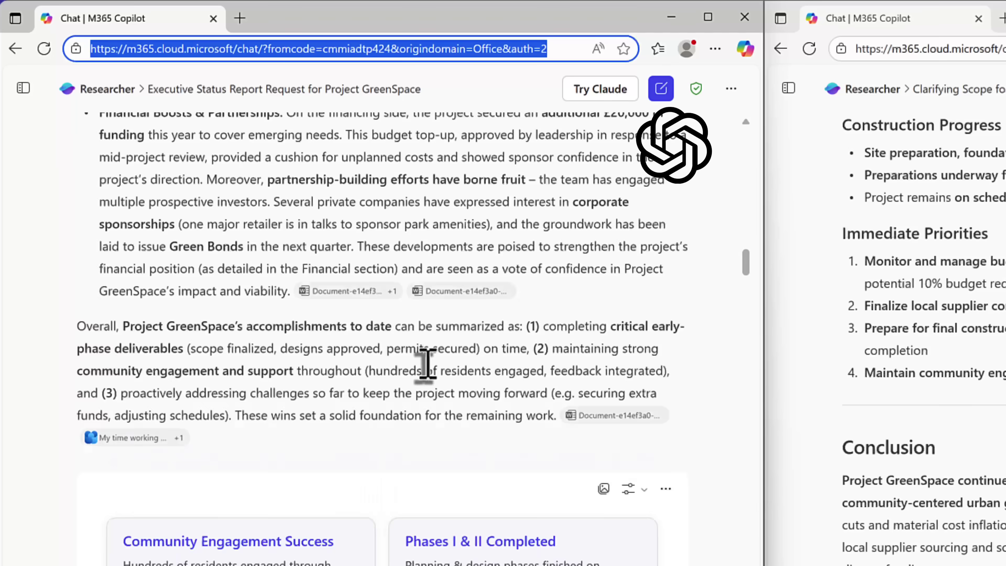
scroll(426, 364, "down", 10)
scroll(426, 364, "down", 20)
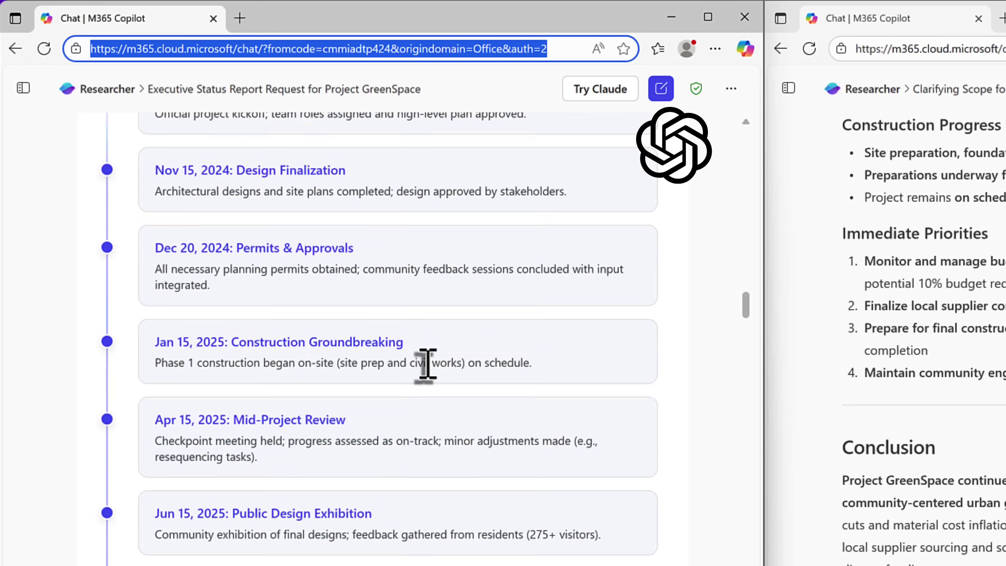
scroll(428, 364, "down", 18)
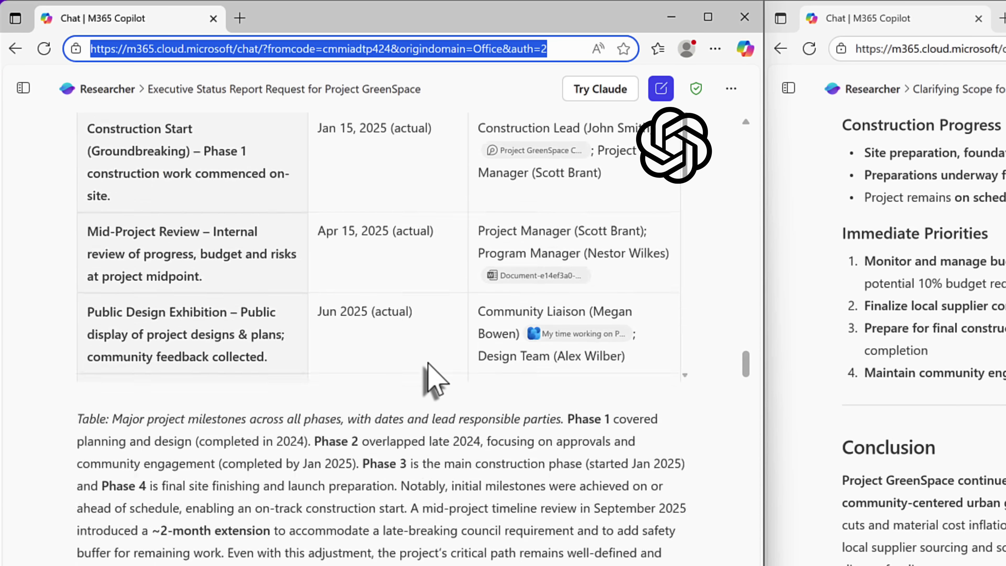
scroll(429, 364, "down", 20)
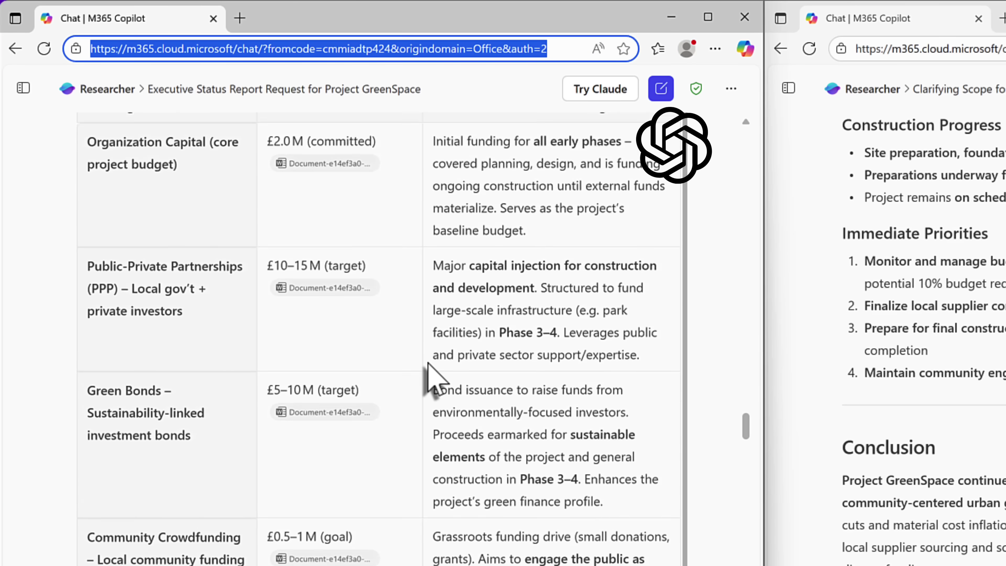
scroll(429, 364, "down", 20)
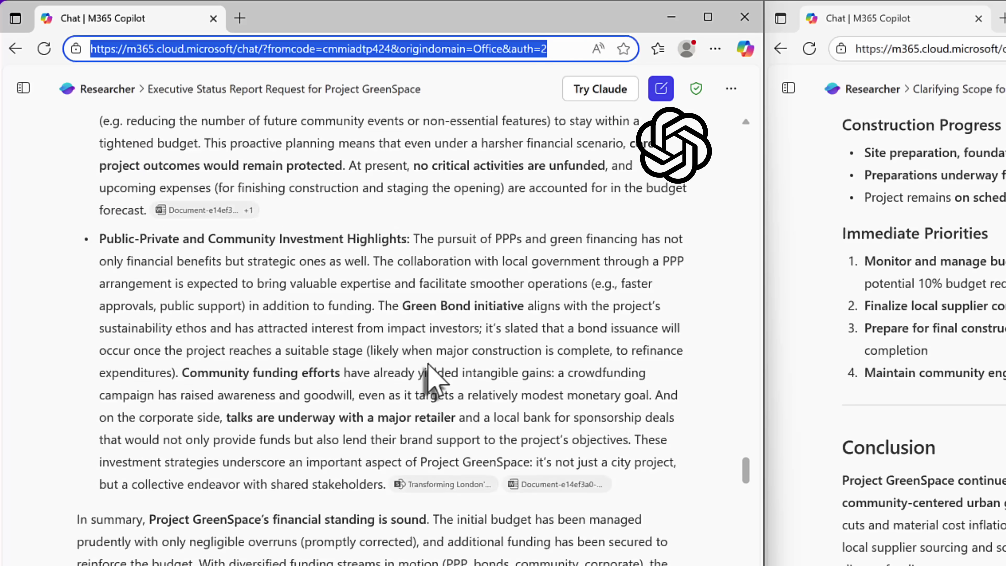
scroll(428, 364, "down", 20)
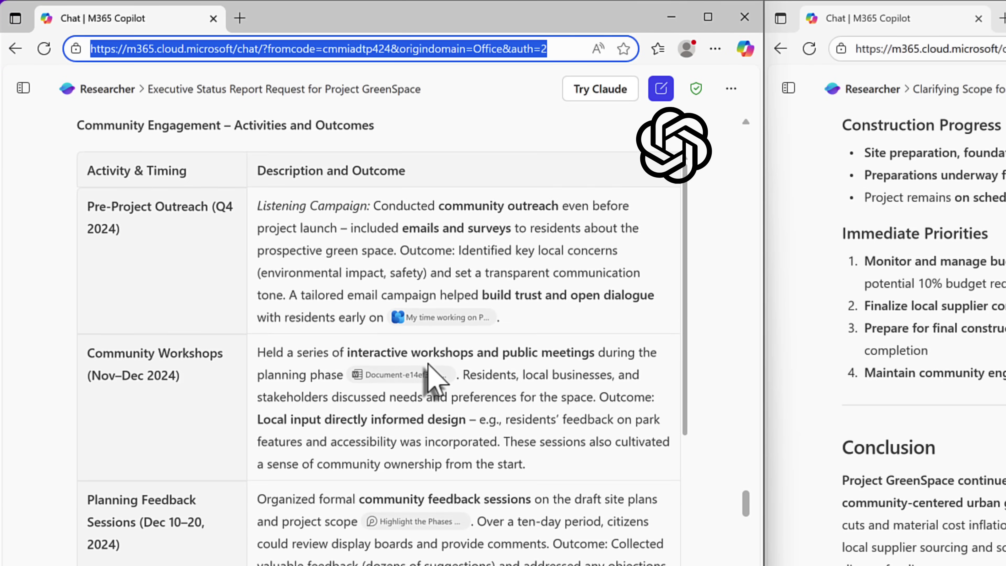
scroll(429, 364, "down", 20)
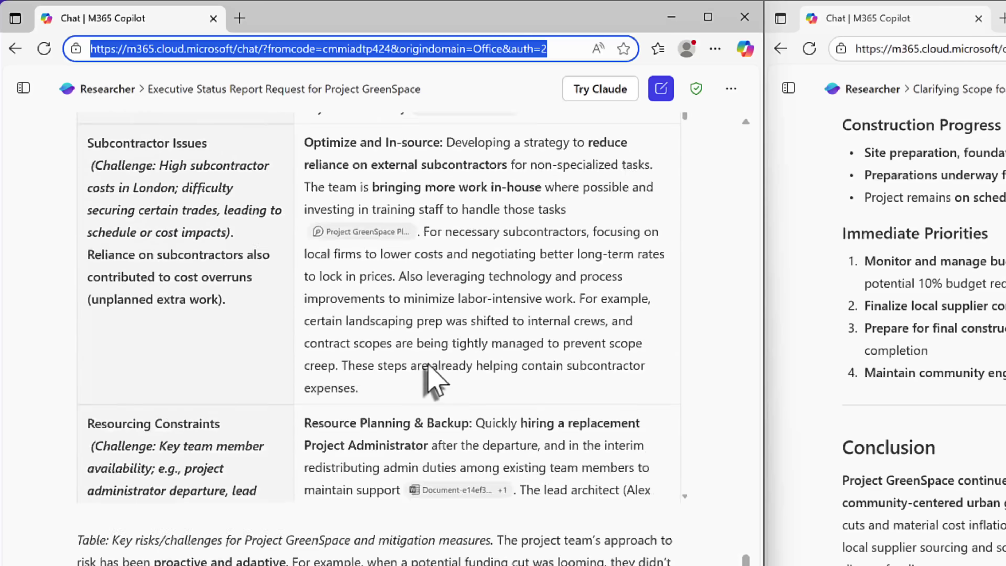
scroll(428, 364, "down", 8)
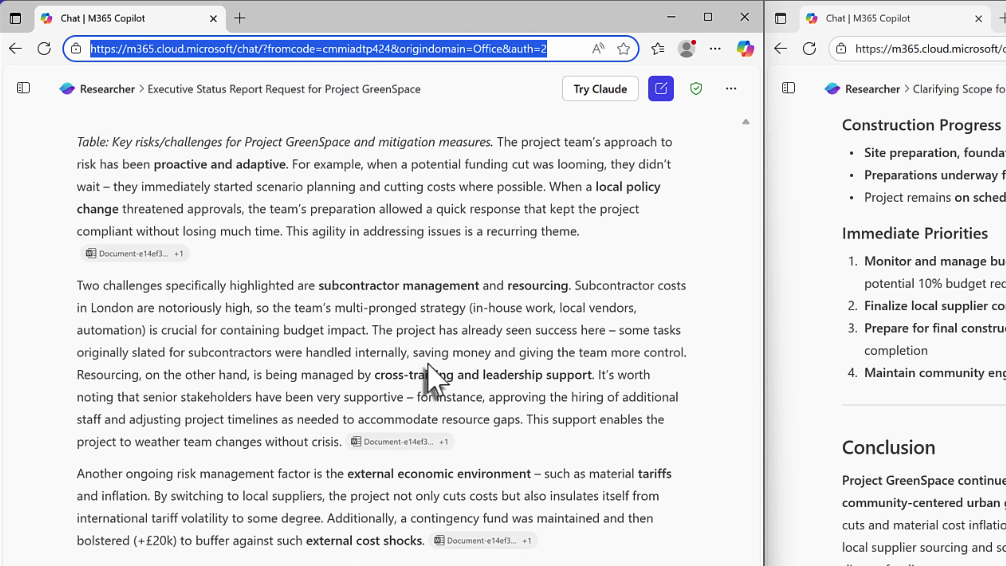
scroll(429, 364, "down", 10)
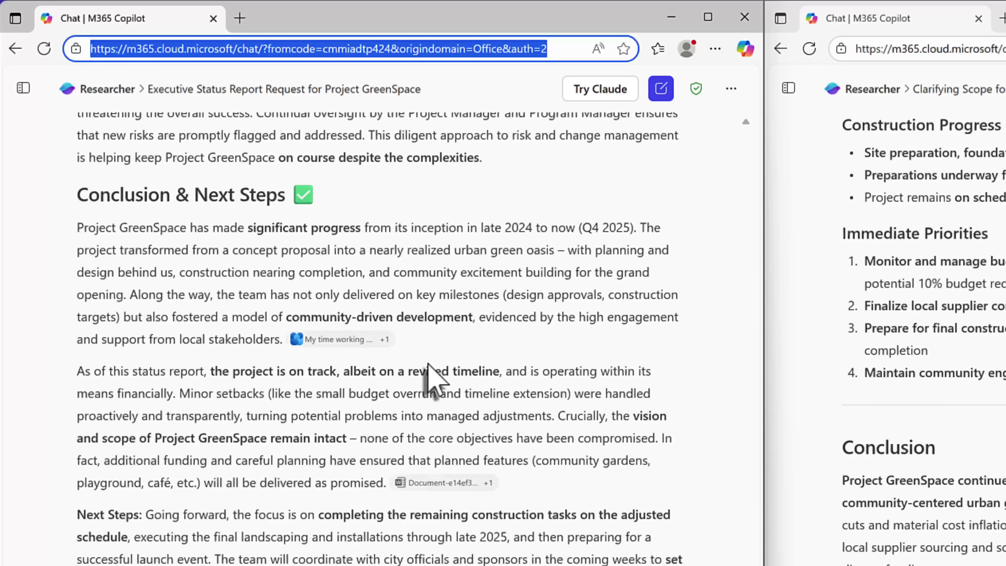